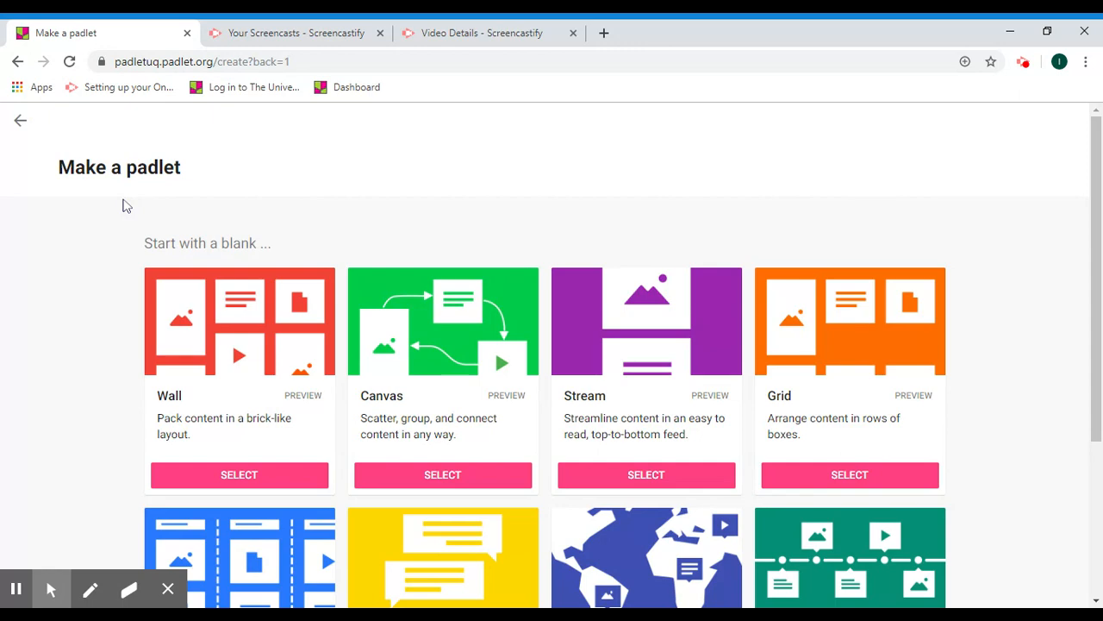
- Create a new Shelf padlet and title it 'My example wall'
scroll(74, 274, "down", 3)
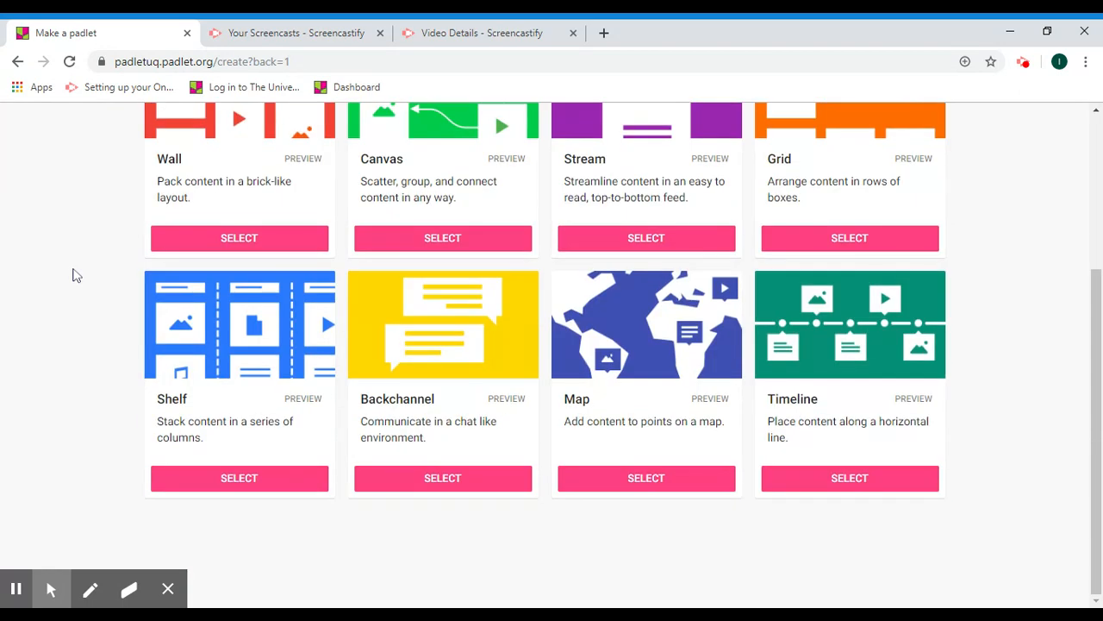
left_click_drag(1092, 365, 1083, 321)
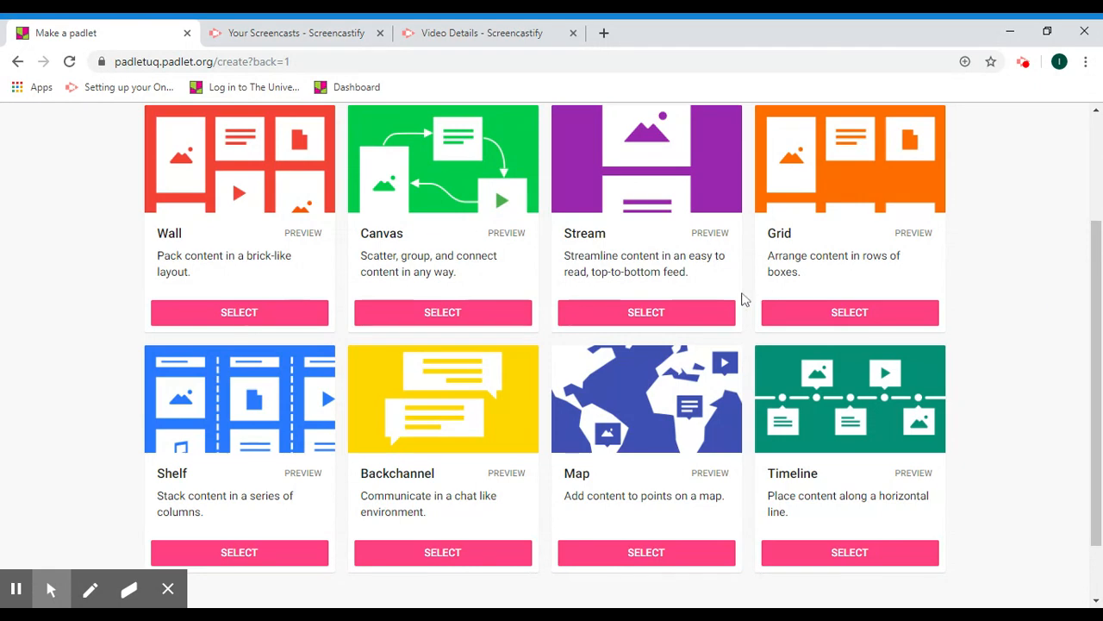
left_click(240, 553)
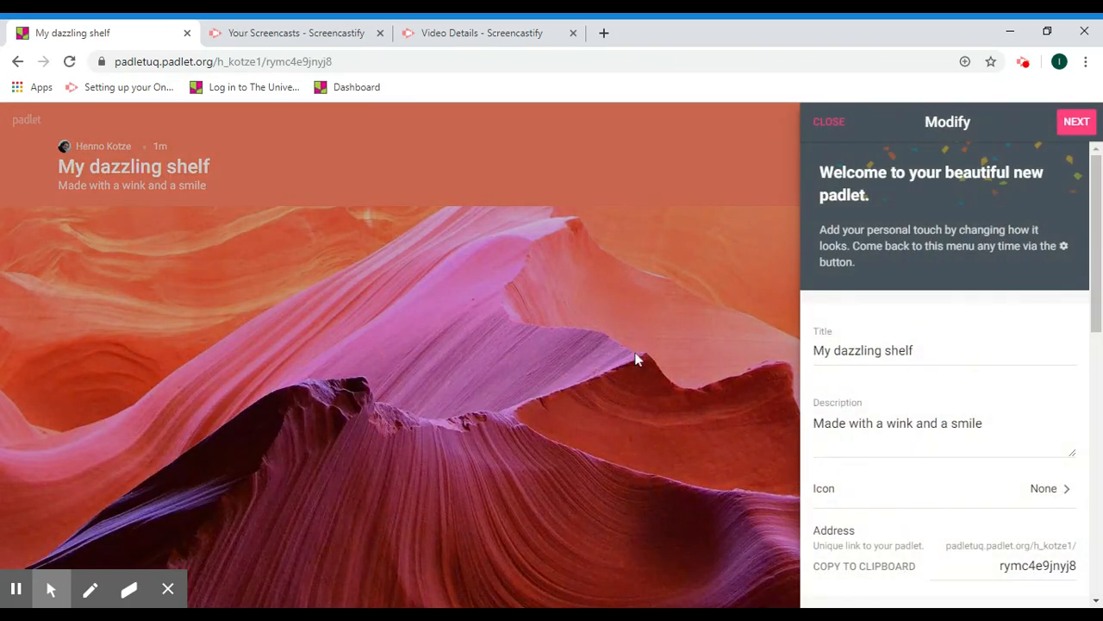
left_click_drag(913, 351, 811, 352)
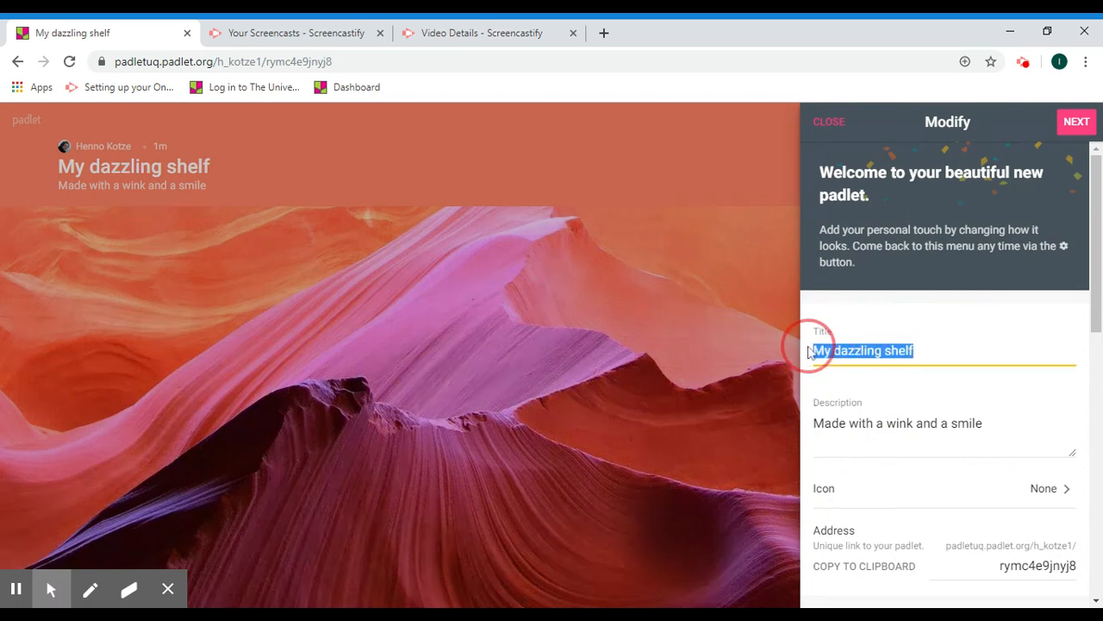
type("My ")
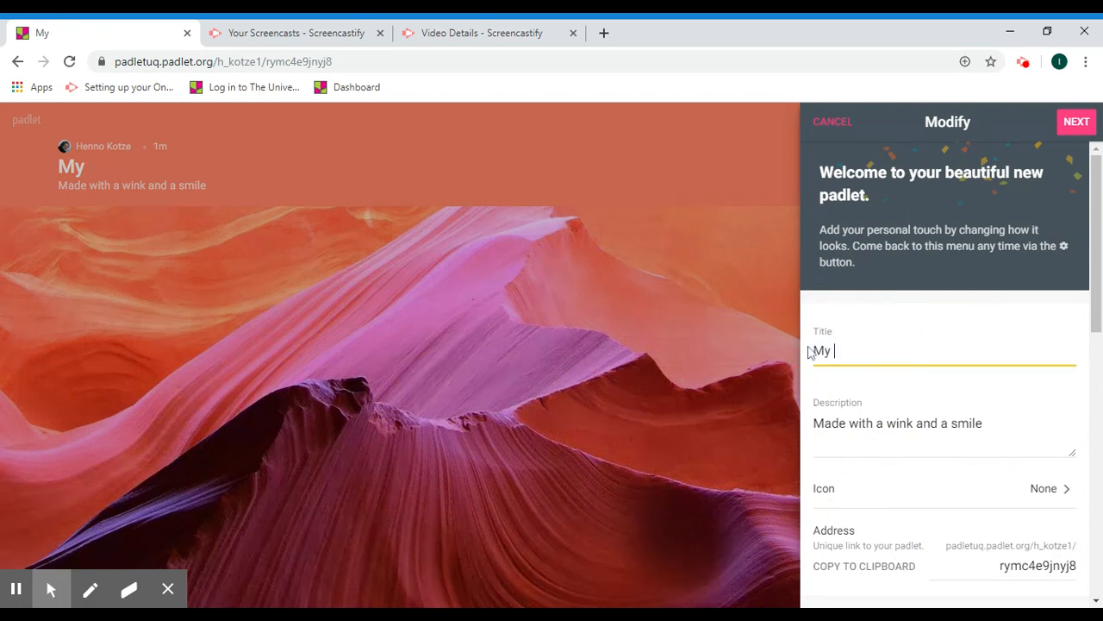
type("example shelf")
key("BackSpace")
key("BackSpace")
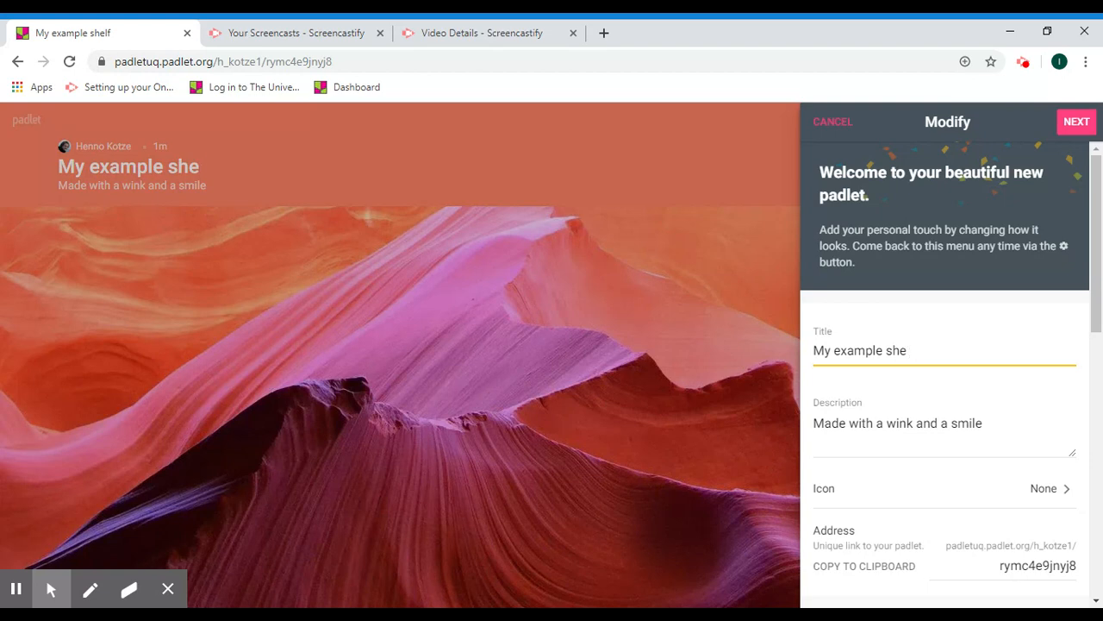
key("BackSpace")
key("BackSpace")
key("BackSpace")
type("q")
key("BackSpace")
type("wall")
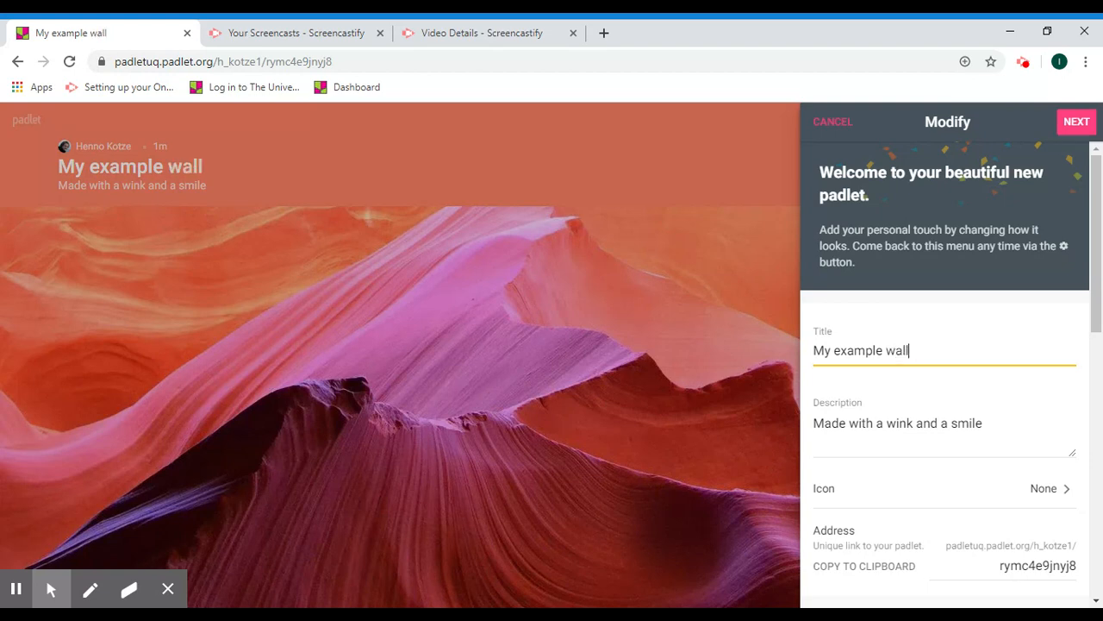
- Change the padlet's address ending to 'testshelf'
left_click(931, 424)
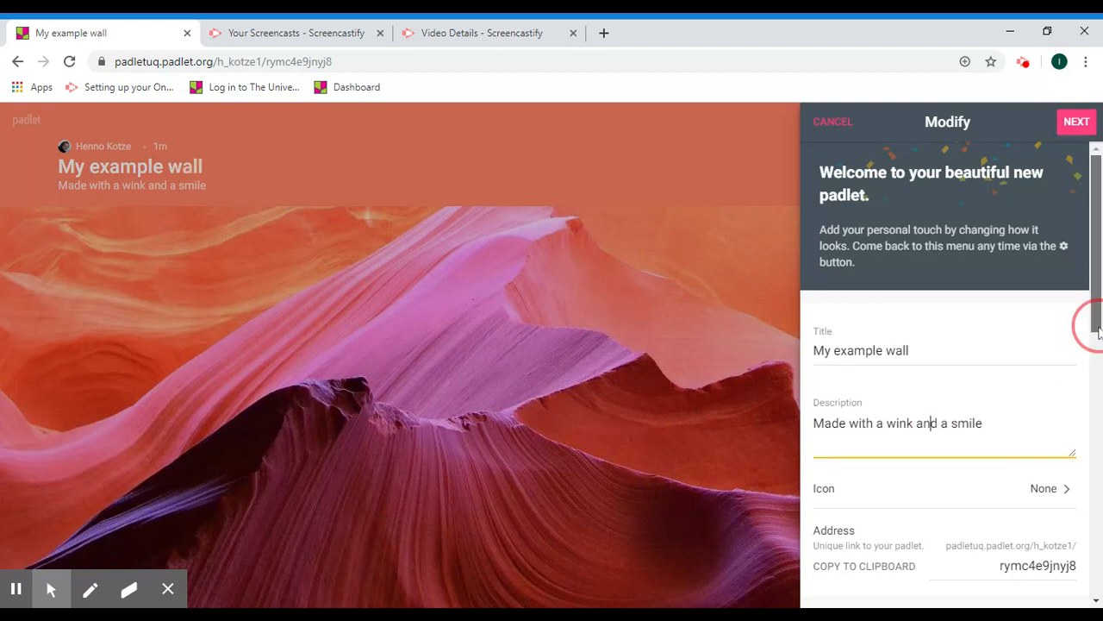
scroll(1095, 324, "down", 2)
scroll(1093, 328, "down", 2)
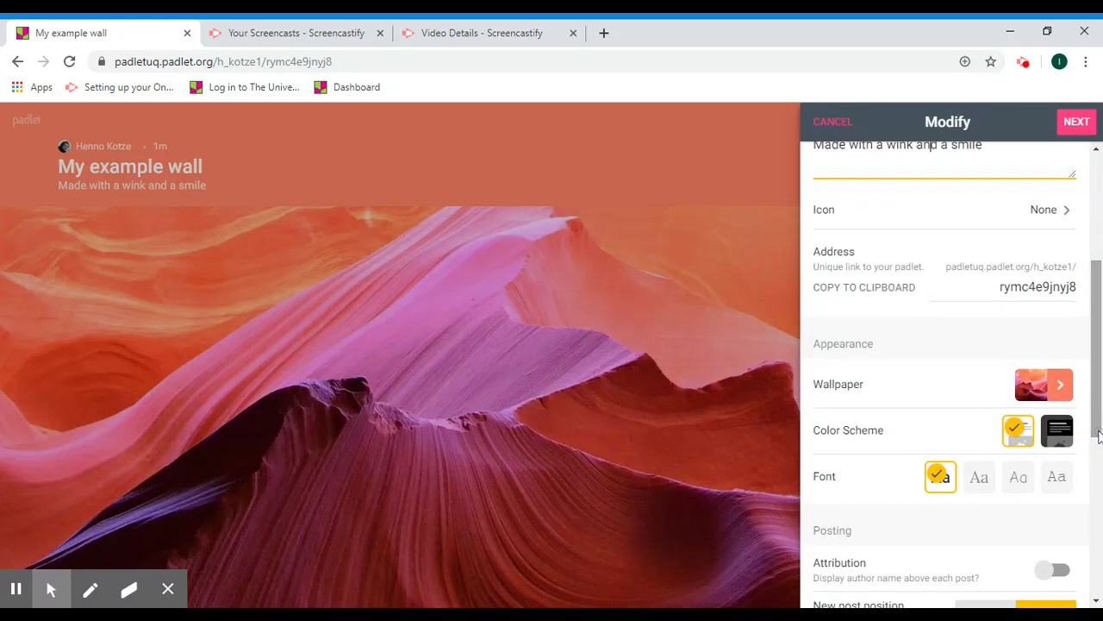
double_click(1075, 288)
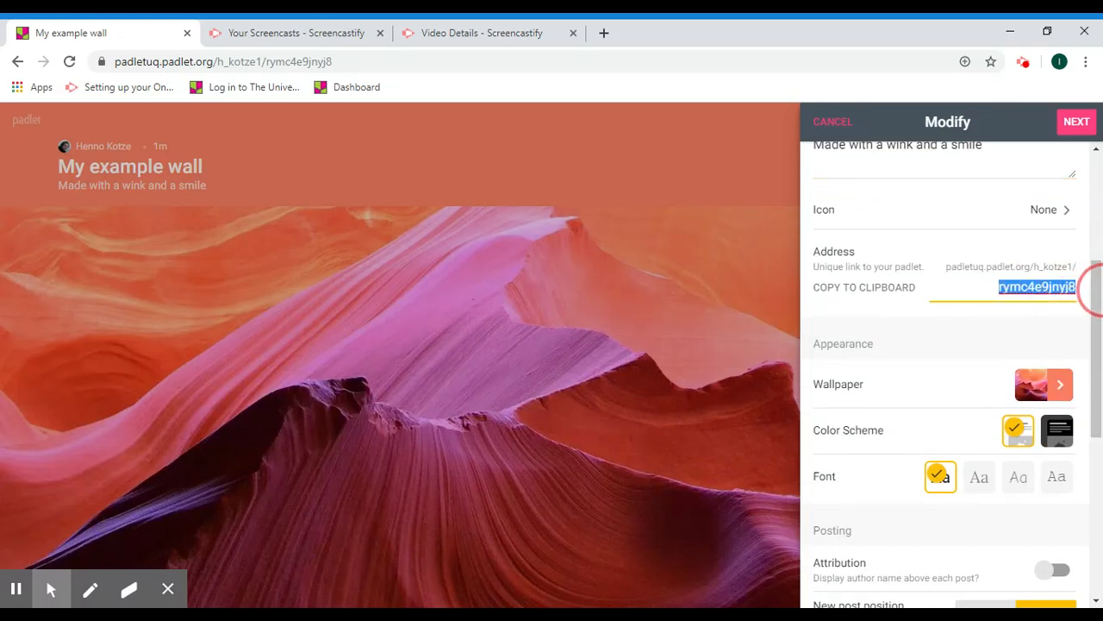
type("testshelf")
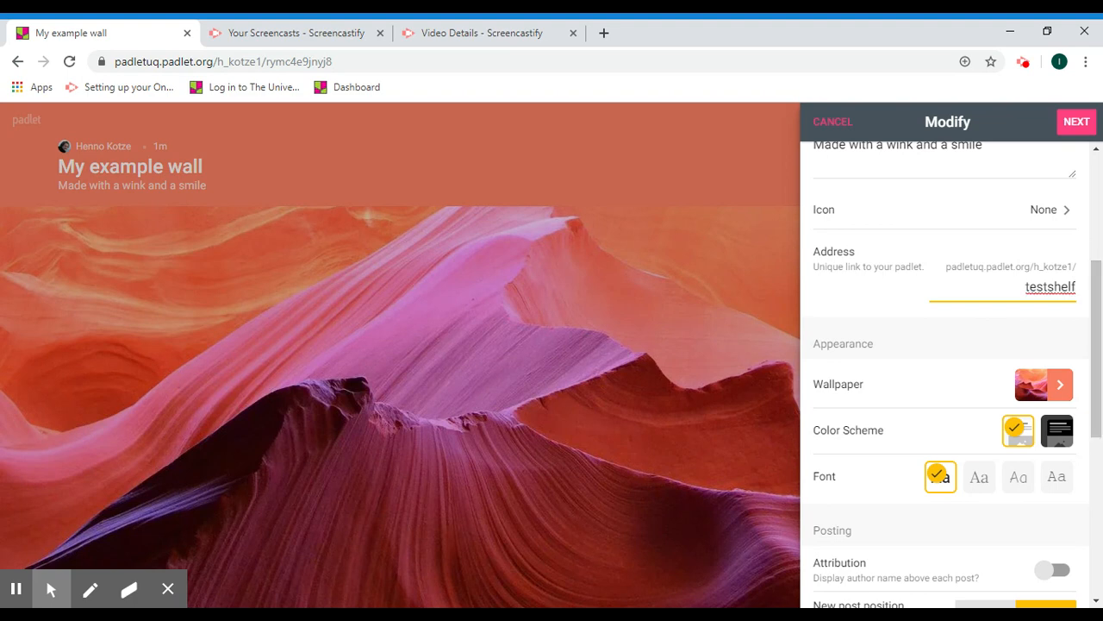
scroll(1100, 293, "down", 1)
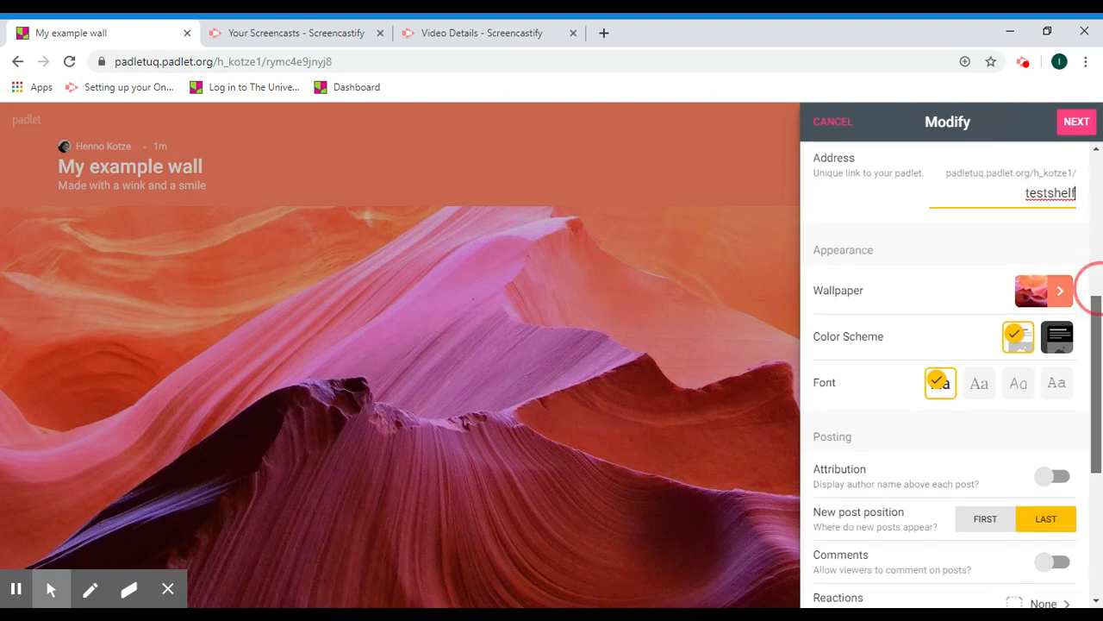
- Apply the Jetpack space picture as wallpaper, keeping the change, and return to Modify
left_click(1062, 298)
left_click(941, 308)
left_click(893, 227)
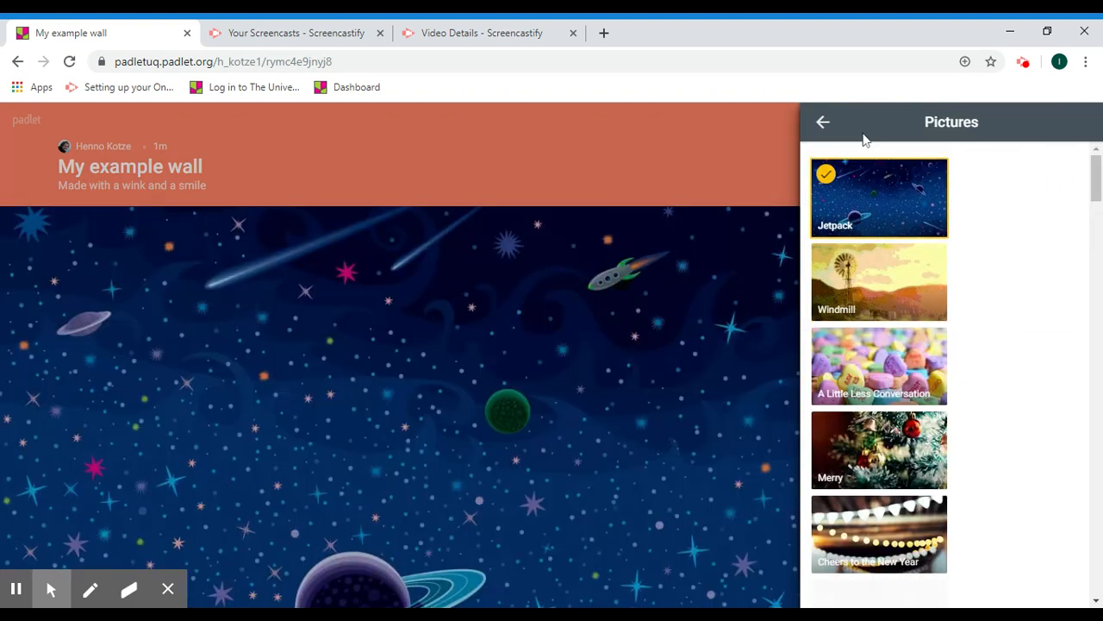
left_click(822, 123)
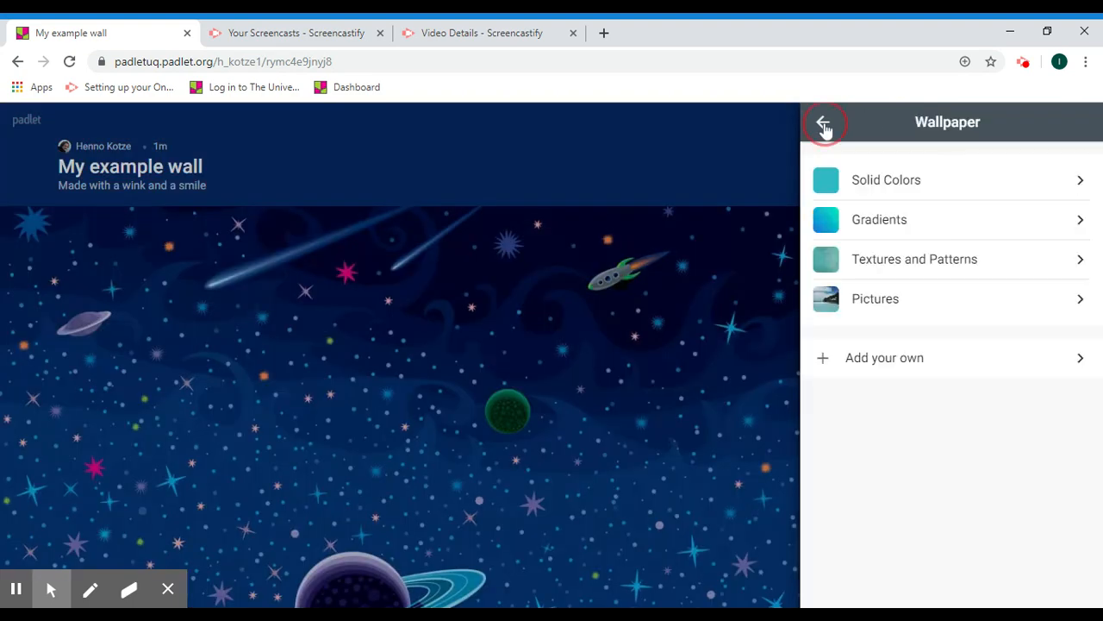
left_click(911, 305)
left_click(635, 328)
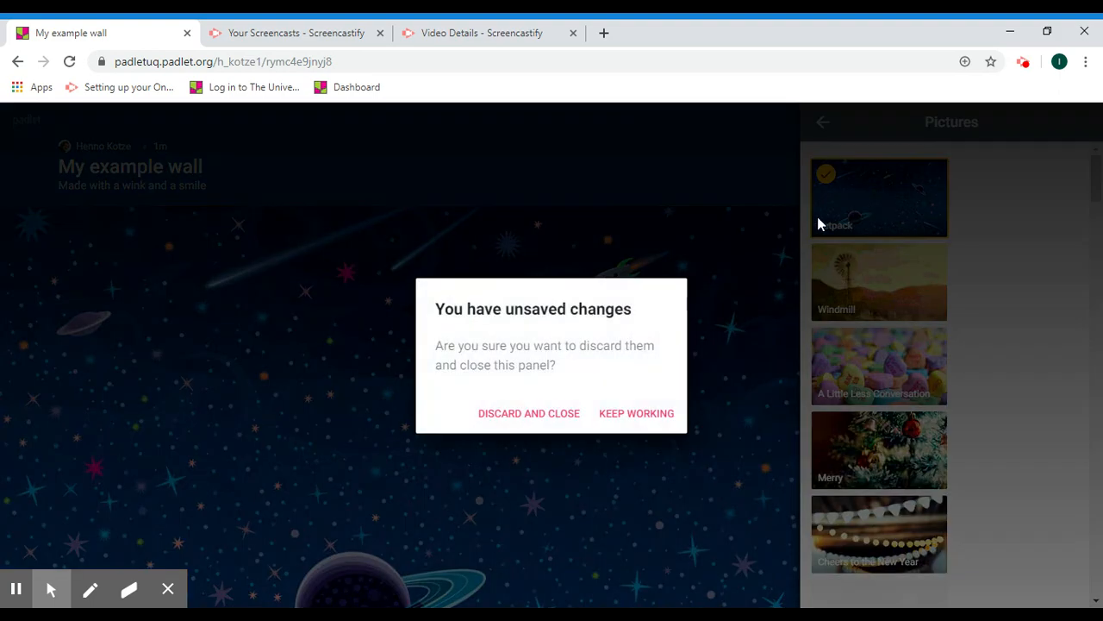
left_click(628, 416)
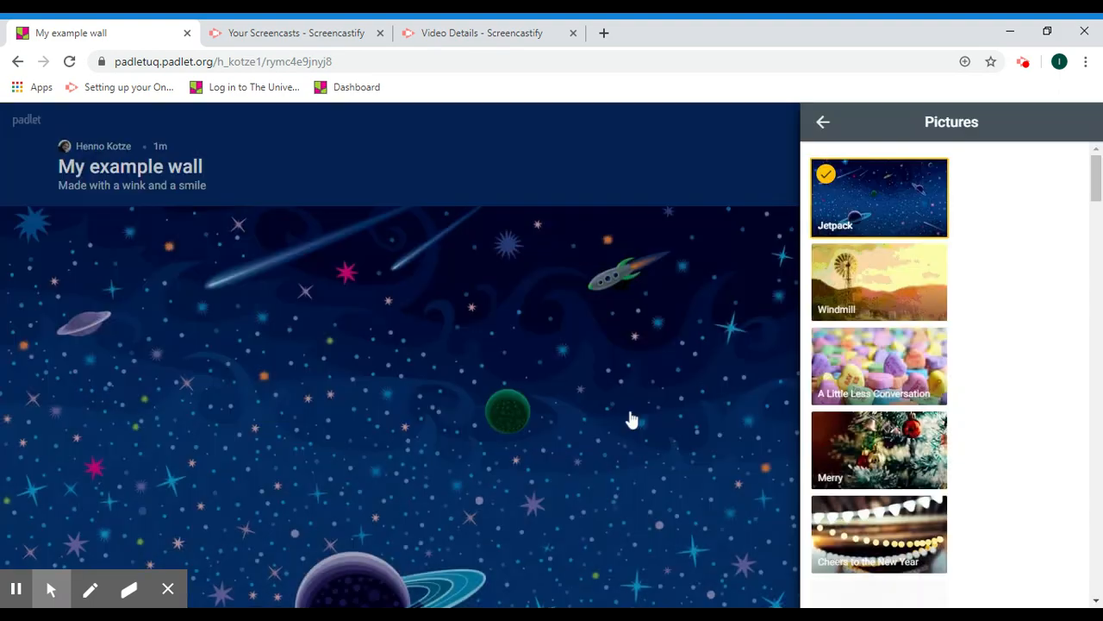
left_click(825, 129)
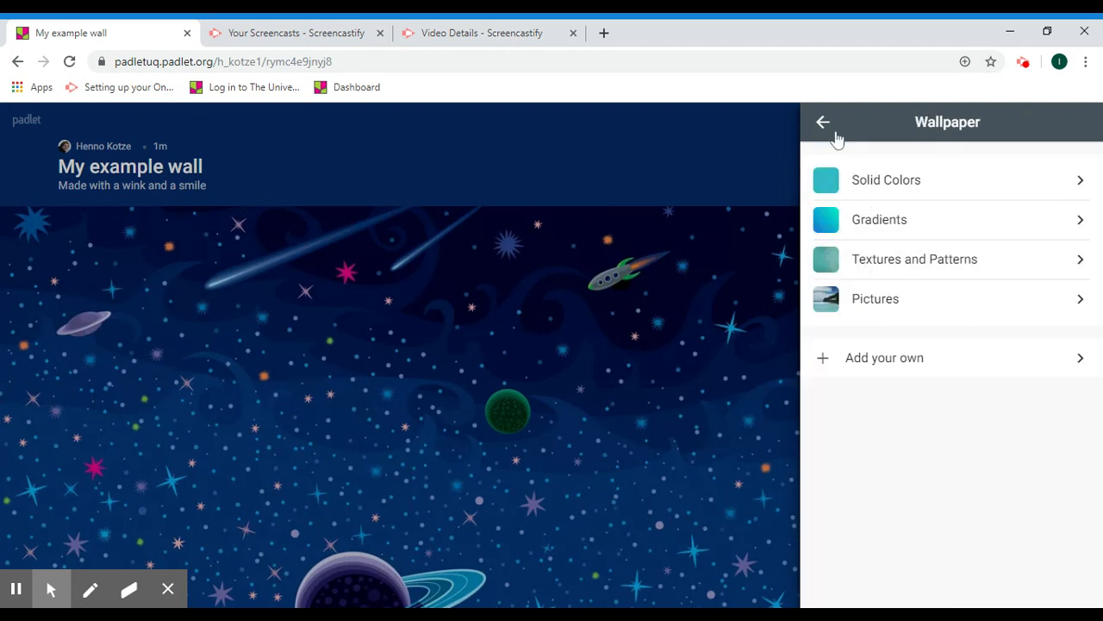
left_click(829, 132)
- Put new posts first, enable comments, use Grade reactions out of 100, and filter profanity
scroll(1092, 333, "down", 3)
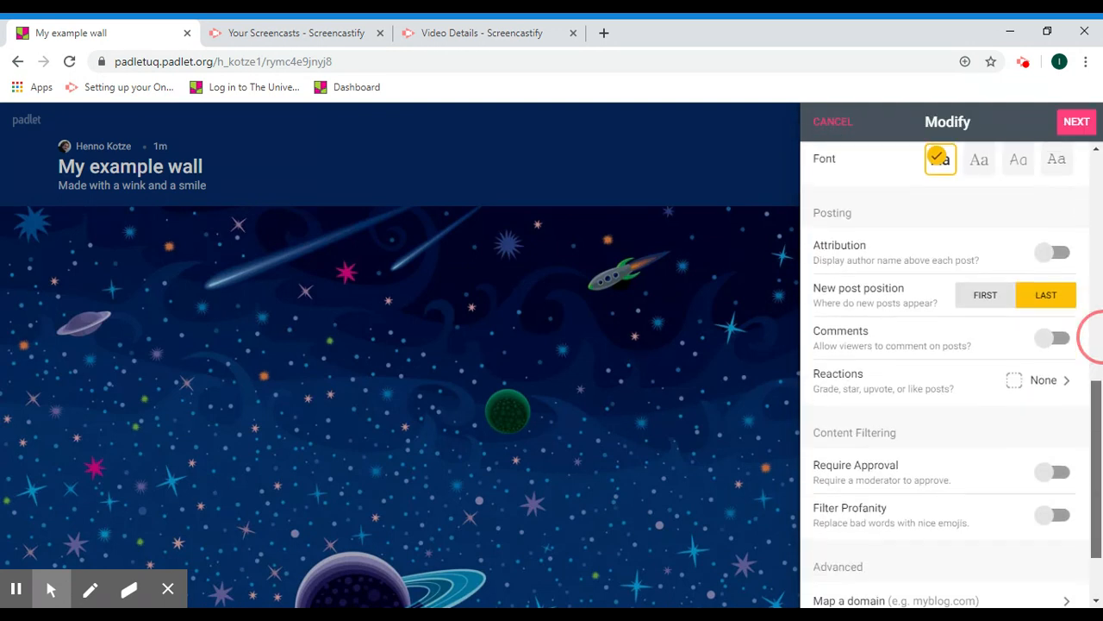
left_click(982, 295)
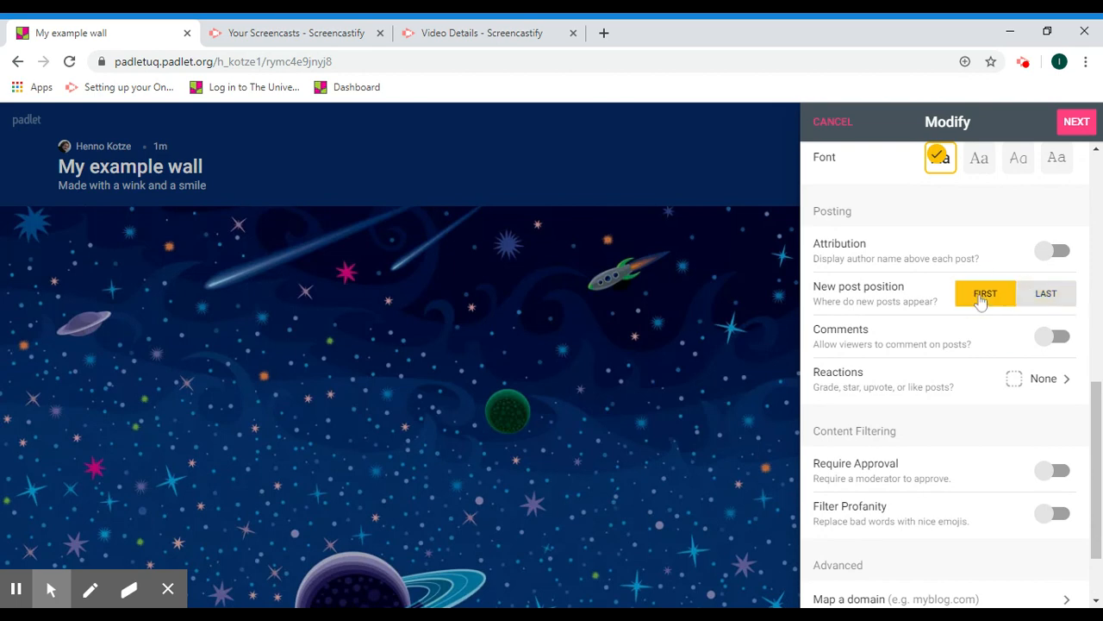
left_click(1056, 336)
left_click_drag(1097, 405, 1096, 431)
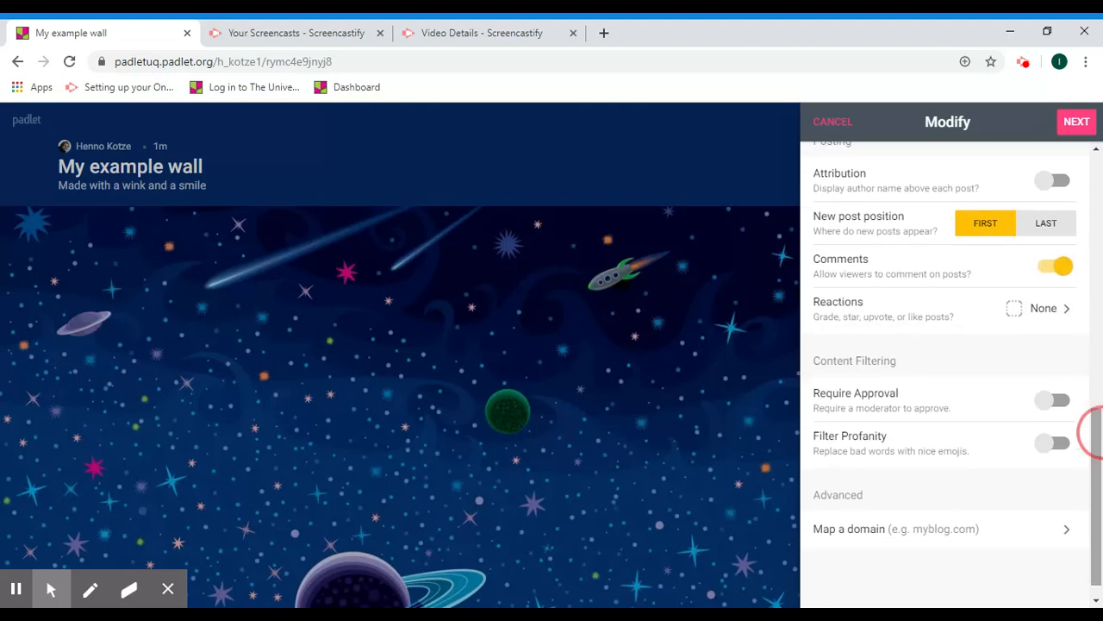
left_click(1046, 322)
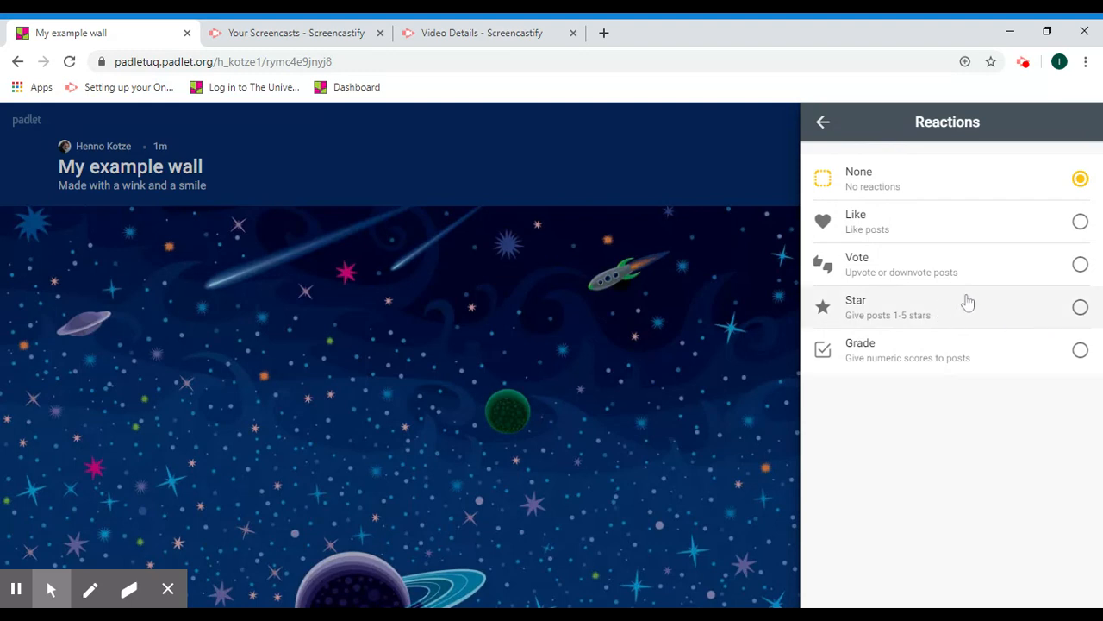
left_click(1080, 350)
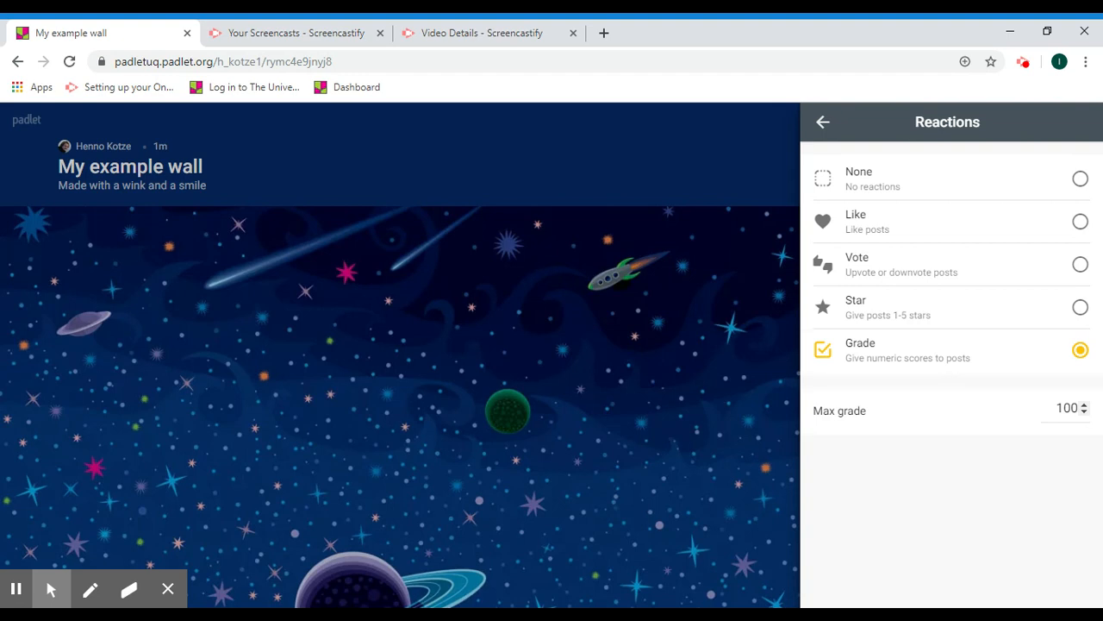
left_click(823, 123)
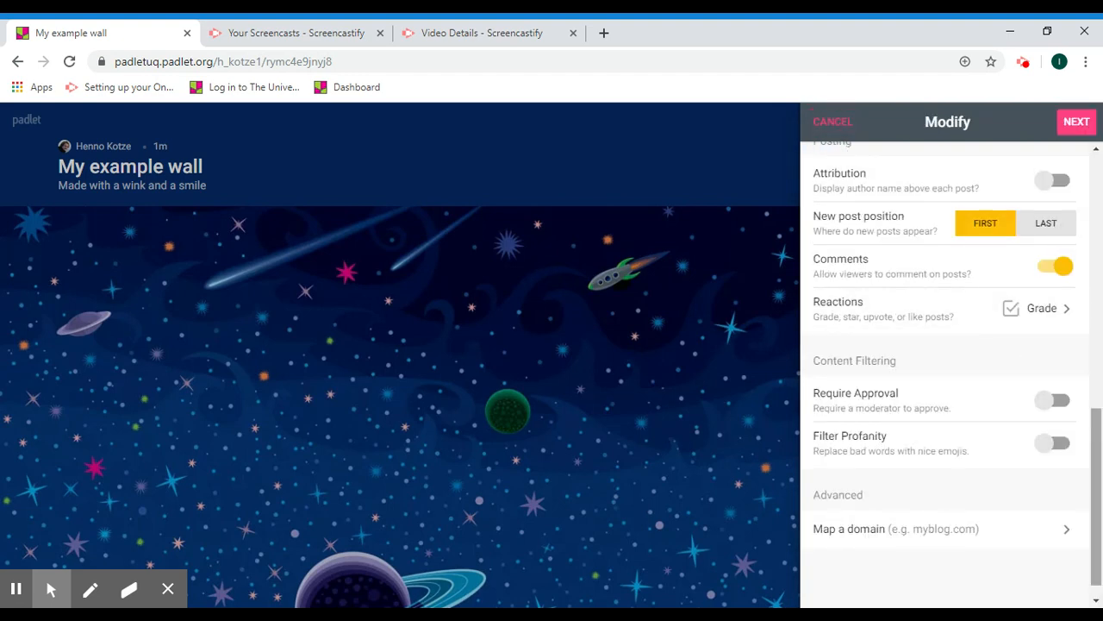
left_click_drag(1093, 431, 1095, 457)
left_click(1055, 424)
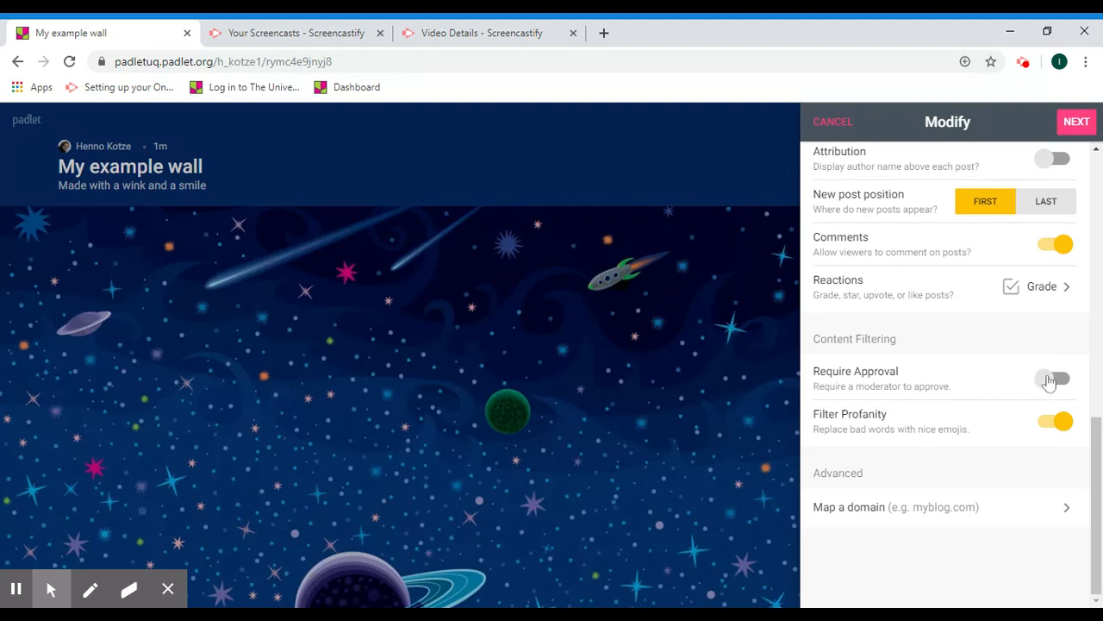
- Save the padlet settings and create a first column named 'Student Introduction'
left_click(1070, 125)
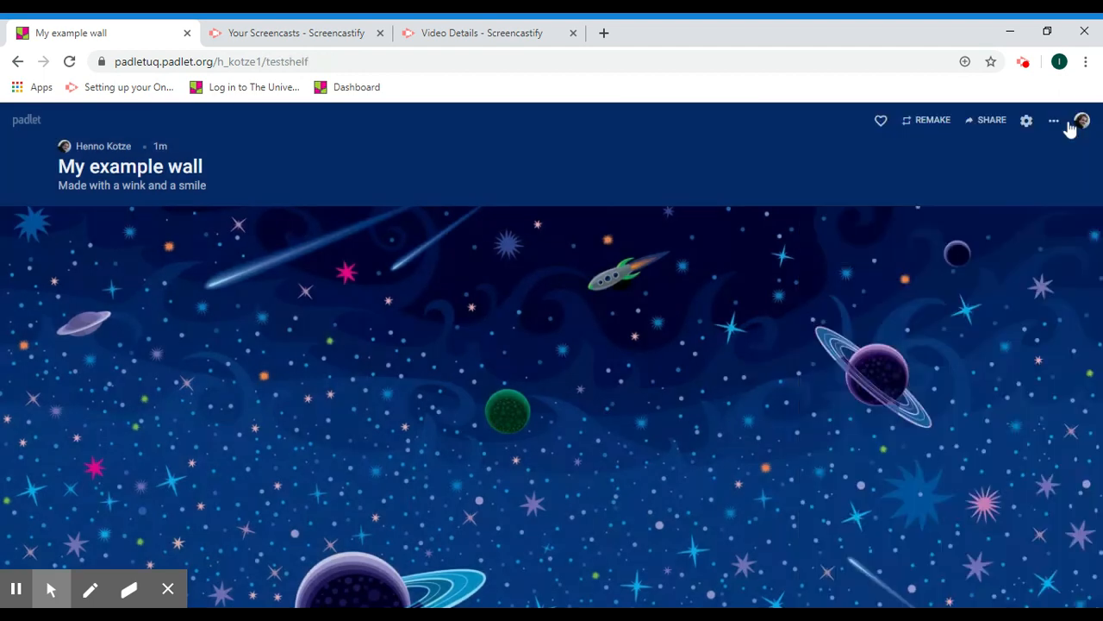
left_click(931, 340)
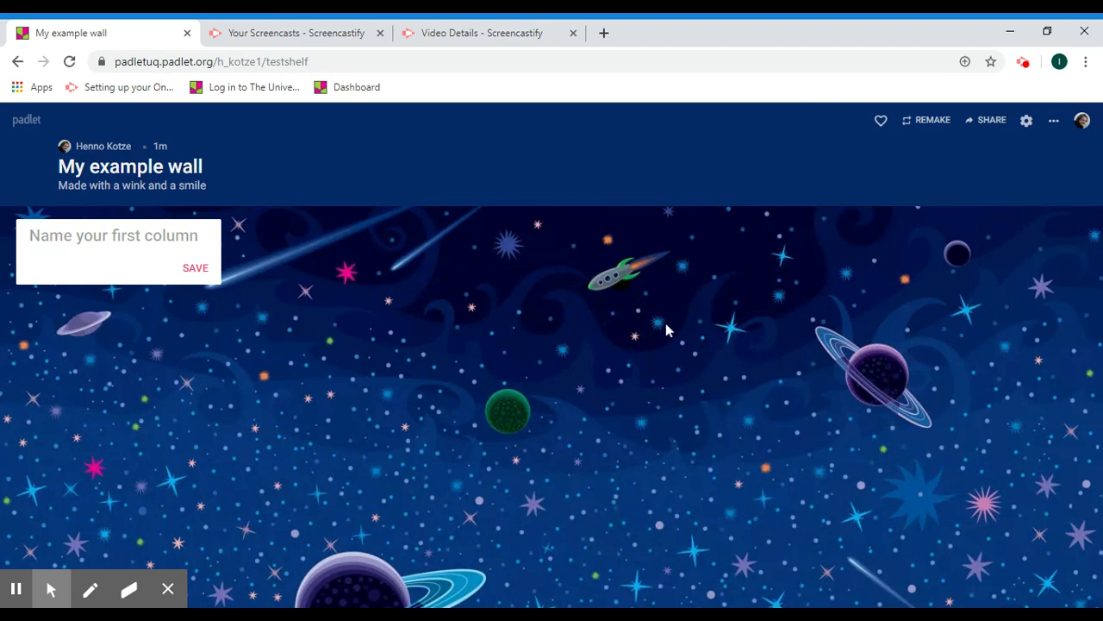
type("Student ")
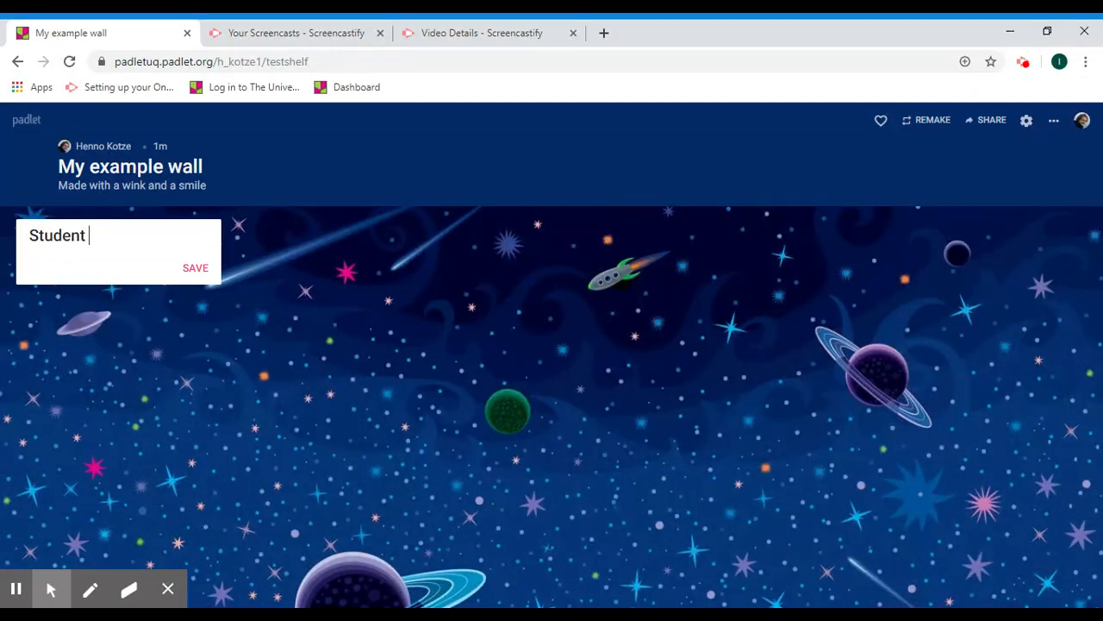
type("Introduction")
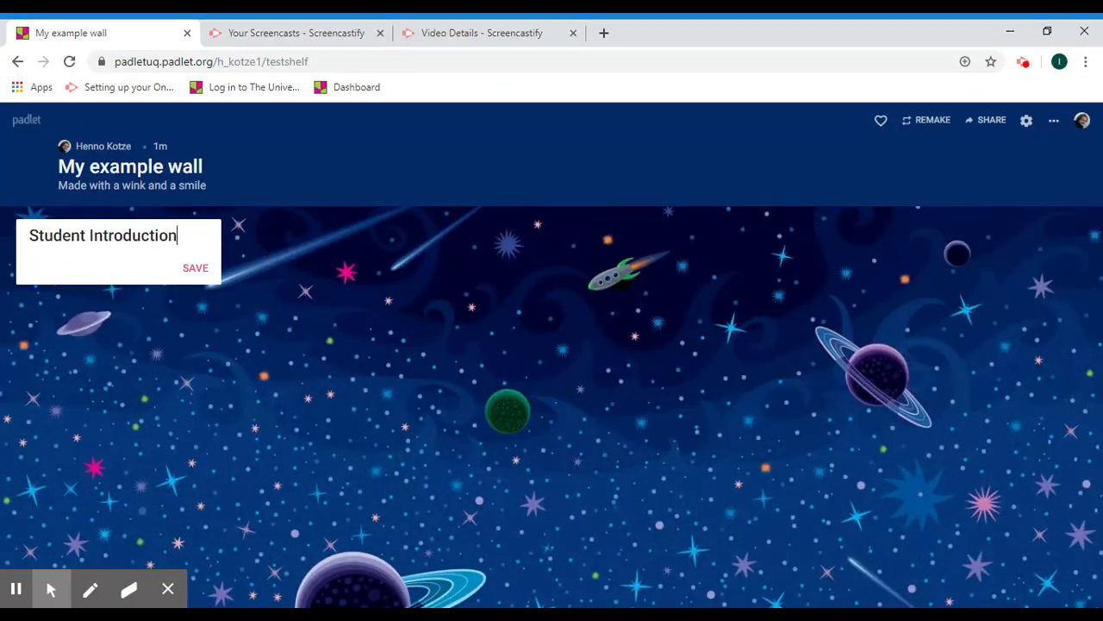
key("Return")
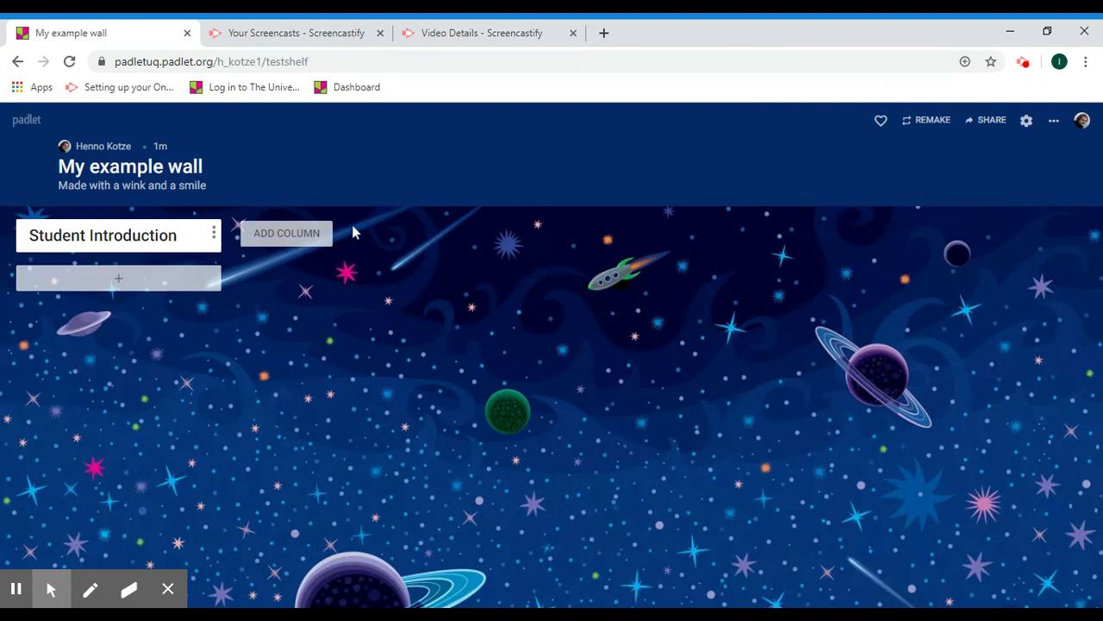
- Add a second column named 'Class Photos'
left_click(312, 231)
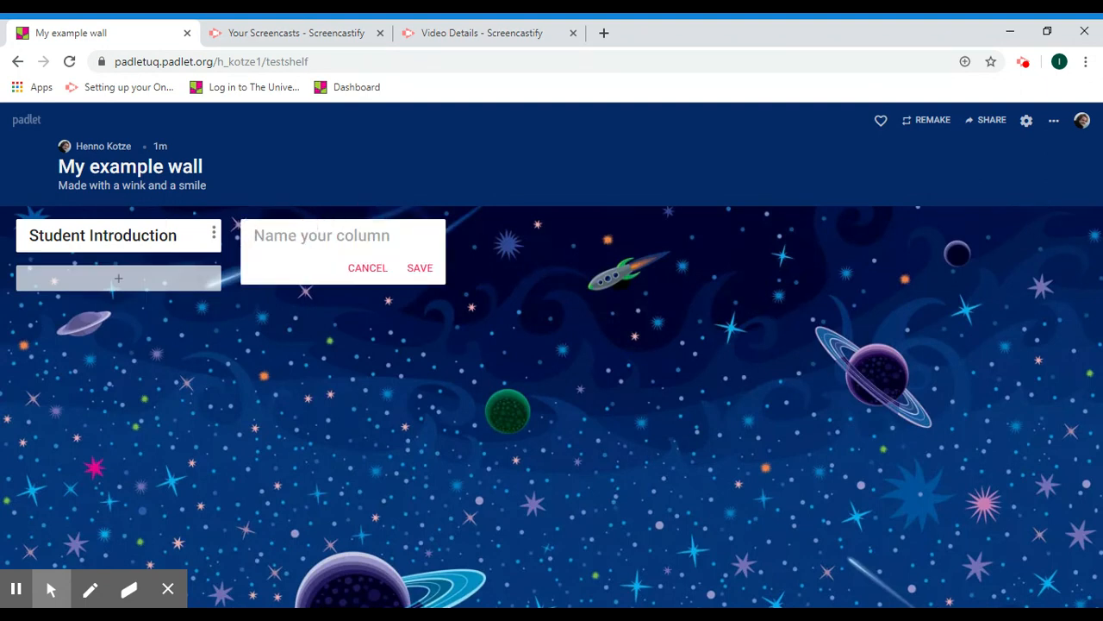
type("Clas")
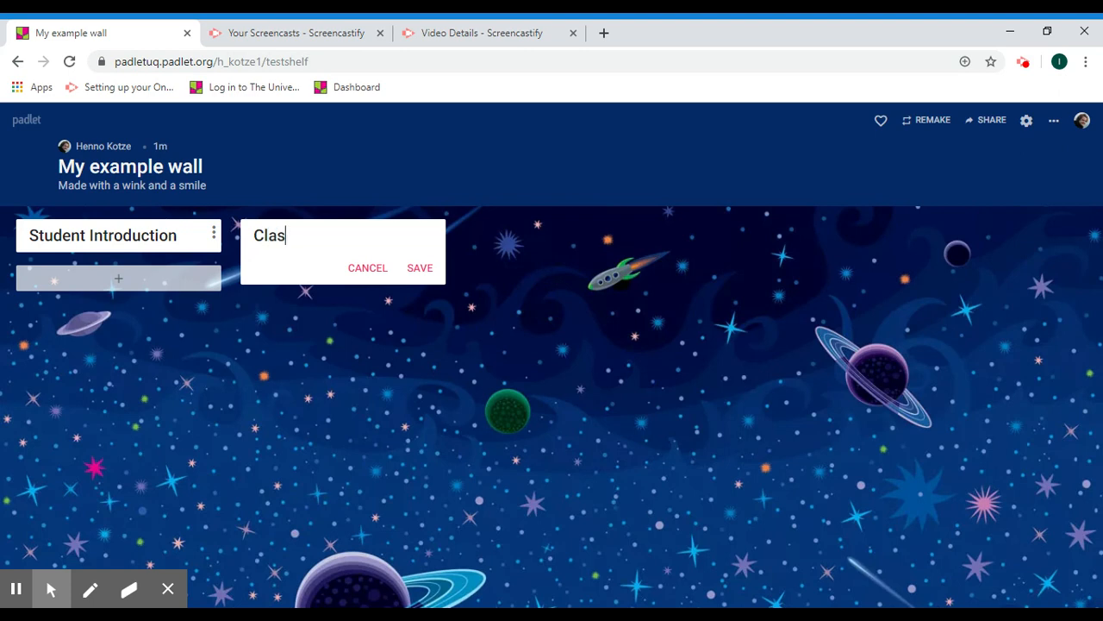
type("s Photos")
key("Return")
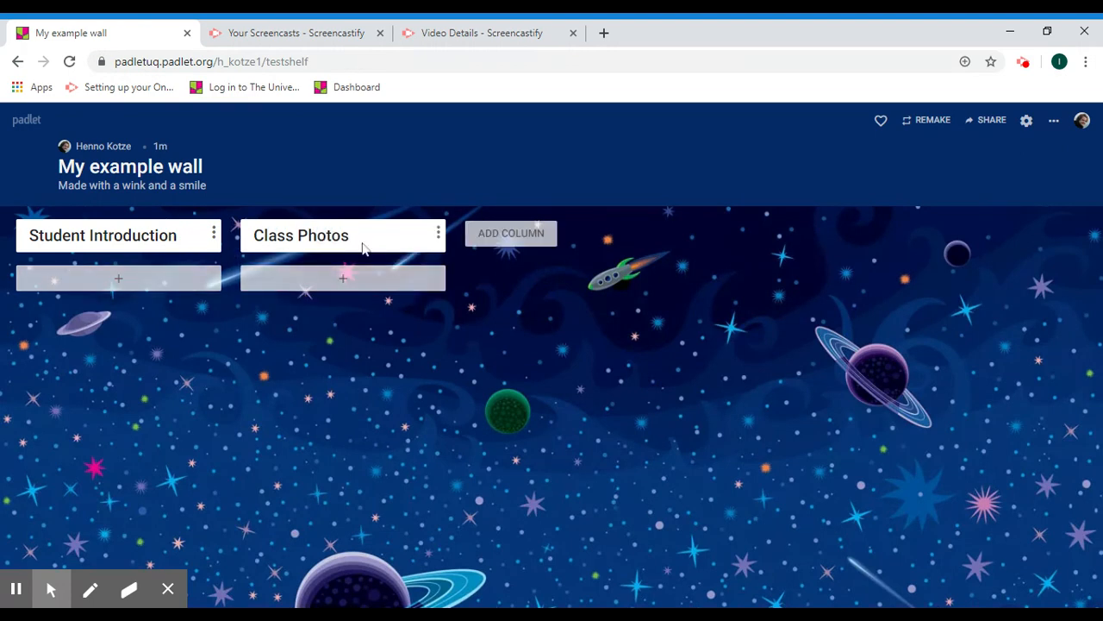
- Draft a post titled 'Test' in Class Photos and review its attachment options
left_click(346, 285)
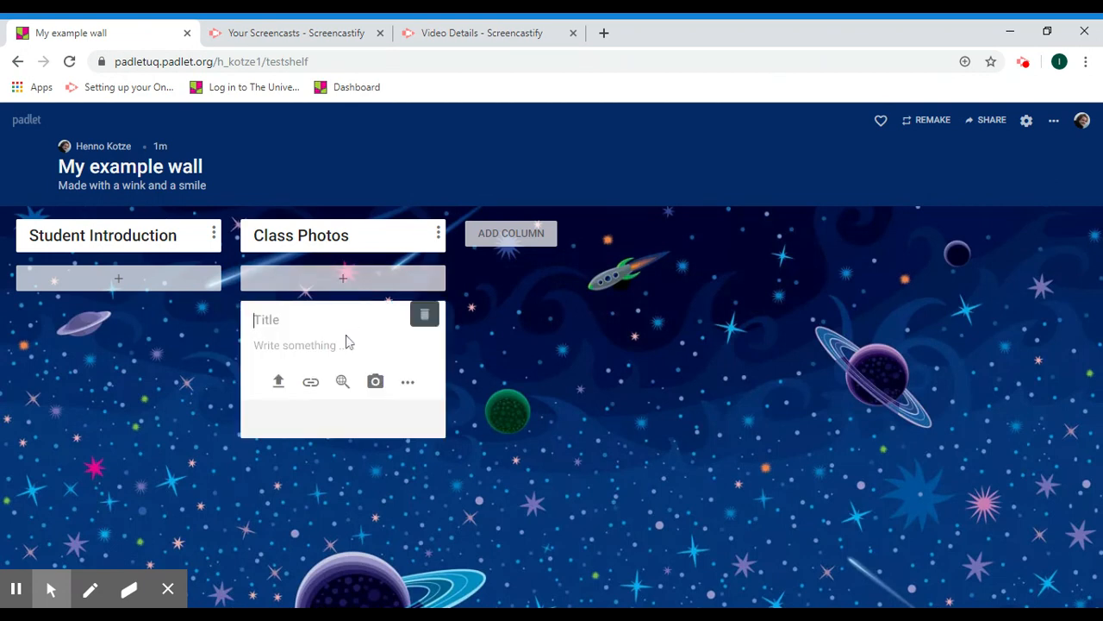
type("Test")
left_click(406, 385)
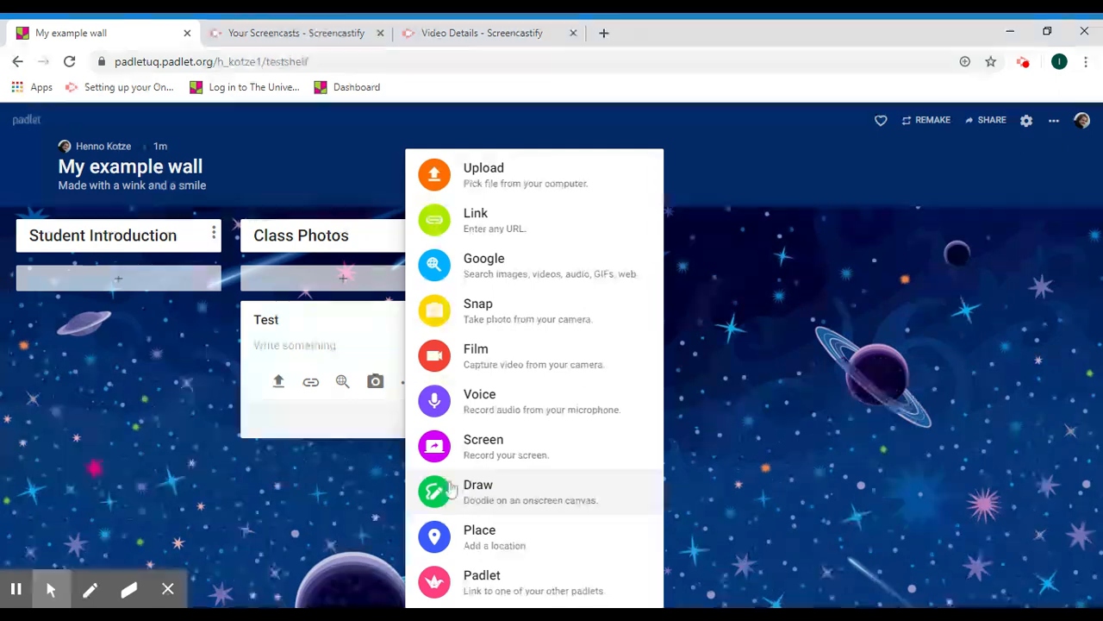
left_click(307, 474)
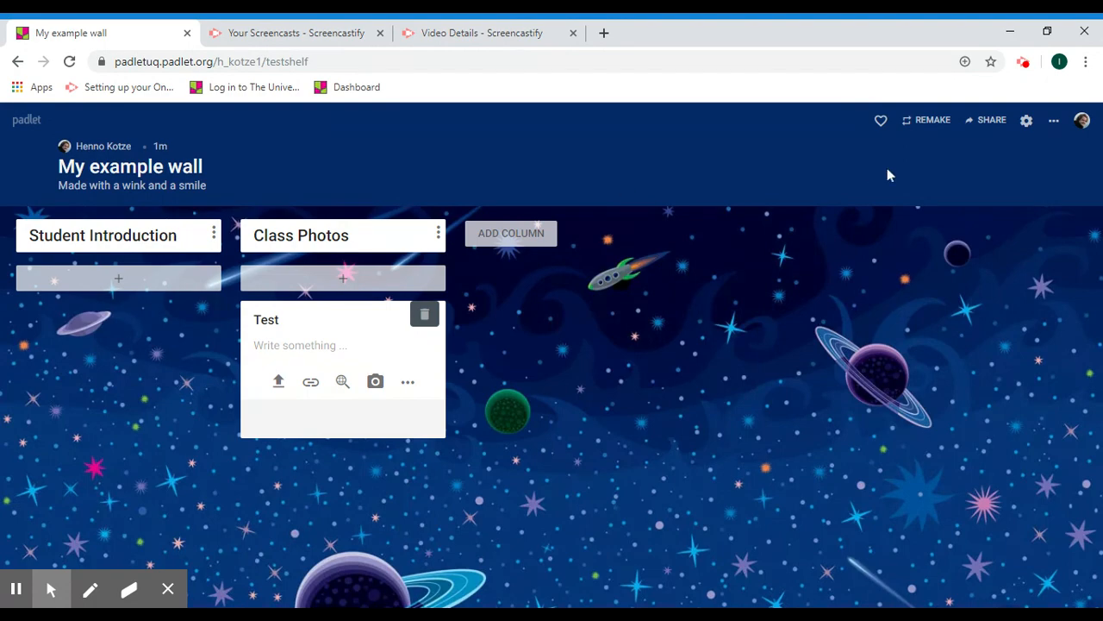
- Copy My example wall's link to the clipboard from the Share panel
left_click(996, 120)
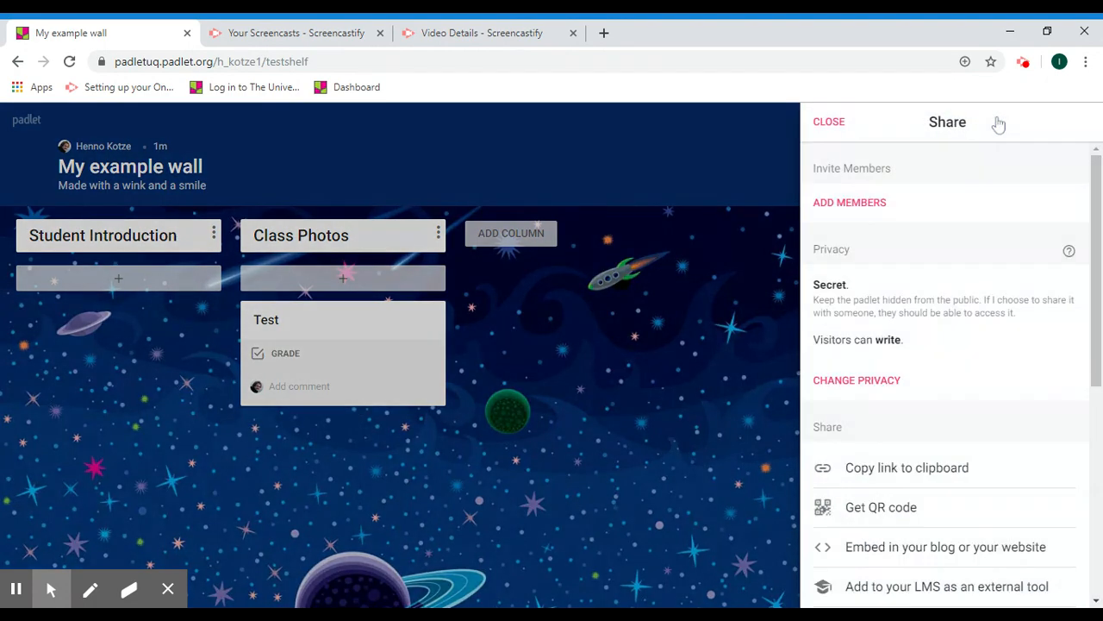
left_click(862, 205)
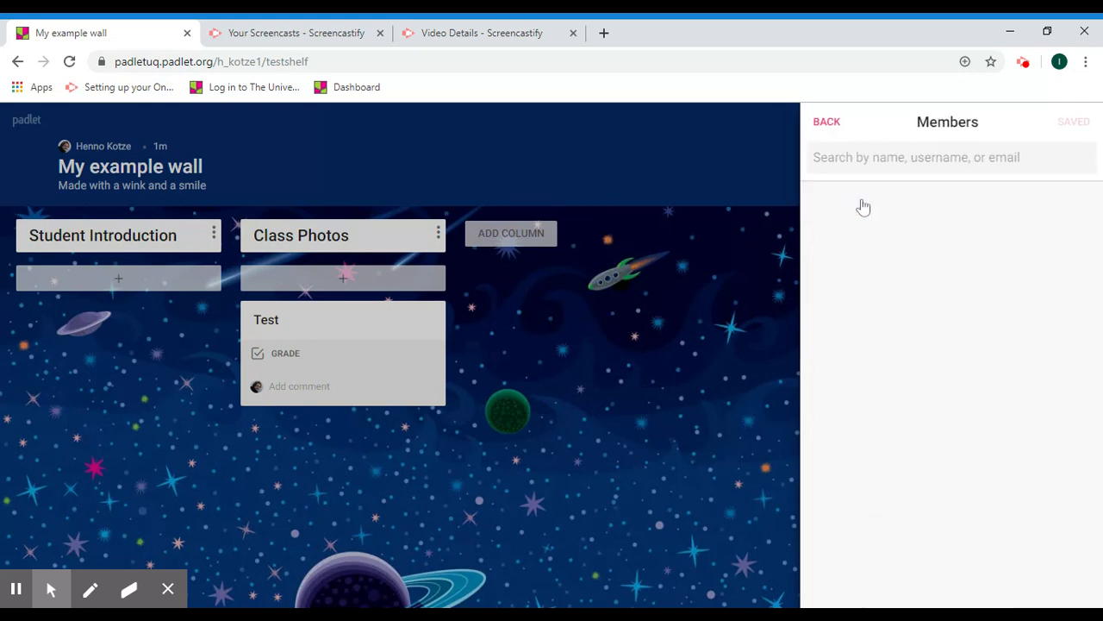
left_click(829, 122)
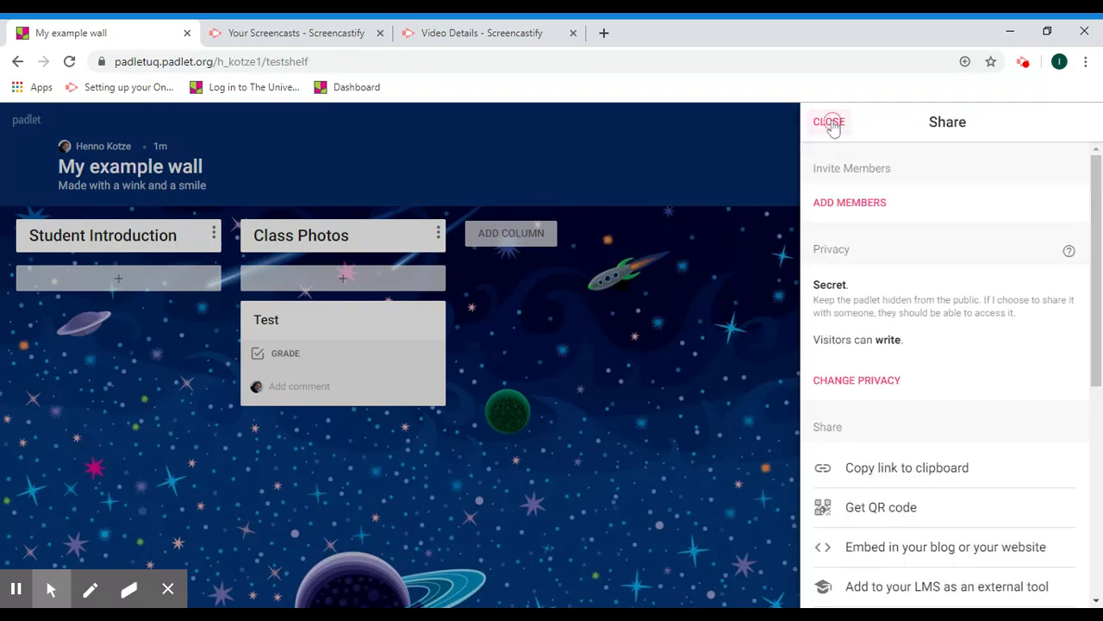
left_click_drag(1092, 211, 1099, 299)
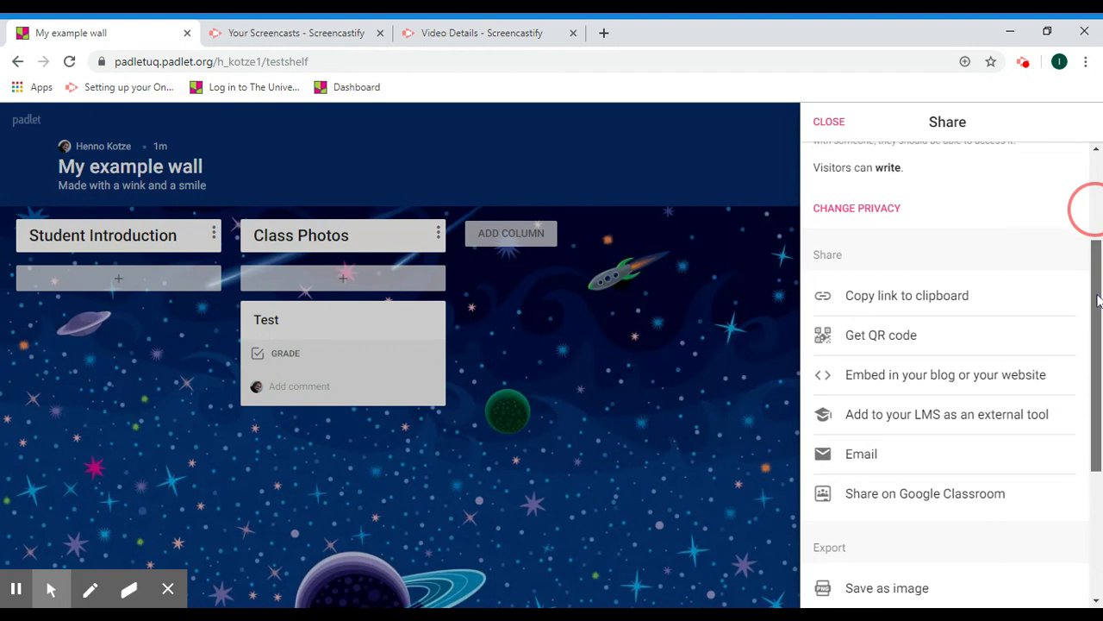
left_click(877, 297)
left_click_drag(310, 61, 115, 61)
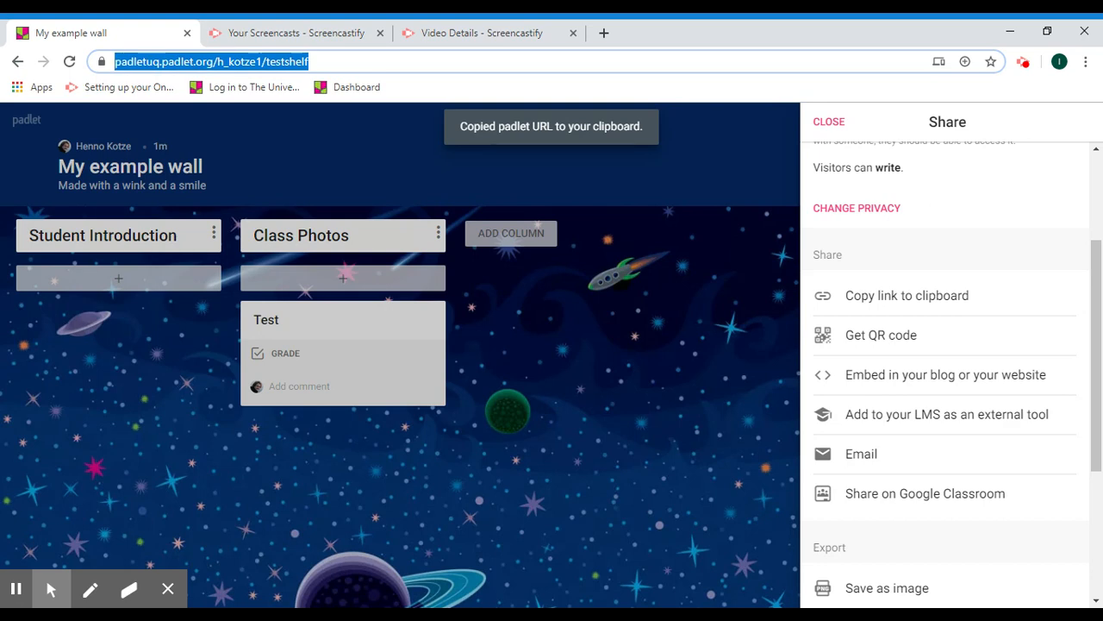
- Display the wall's QR code, dismiss it, and close the Share panel
left_click(885, 337)
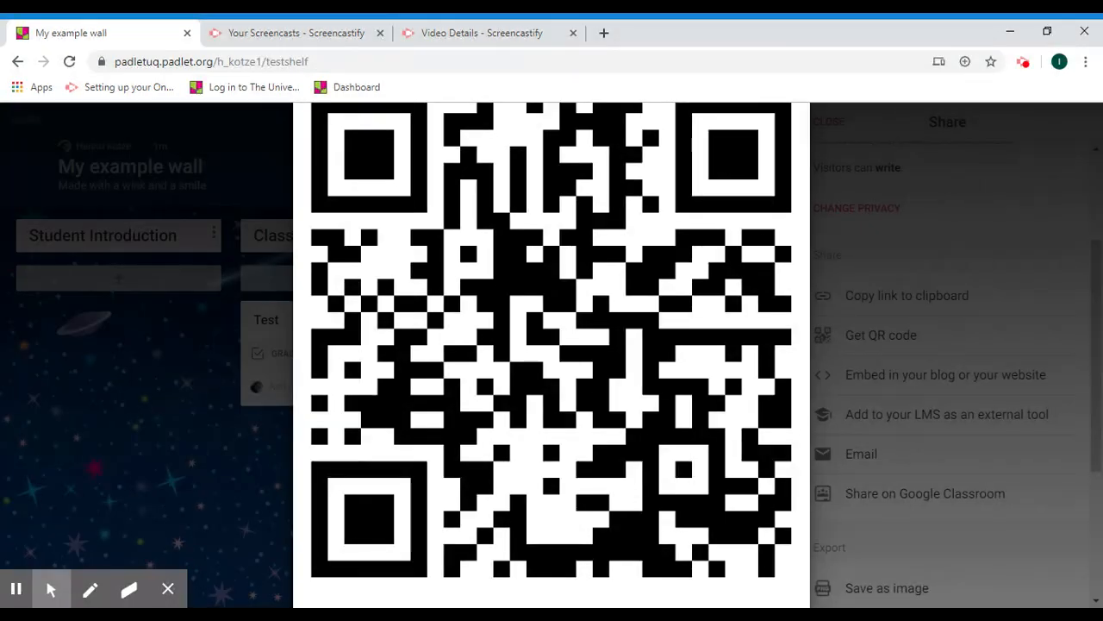
left_click(182, 440)
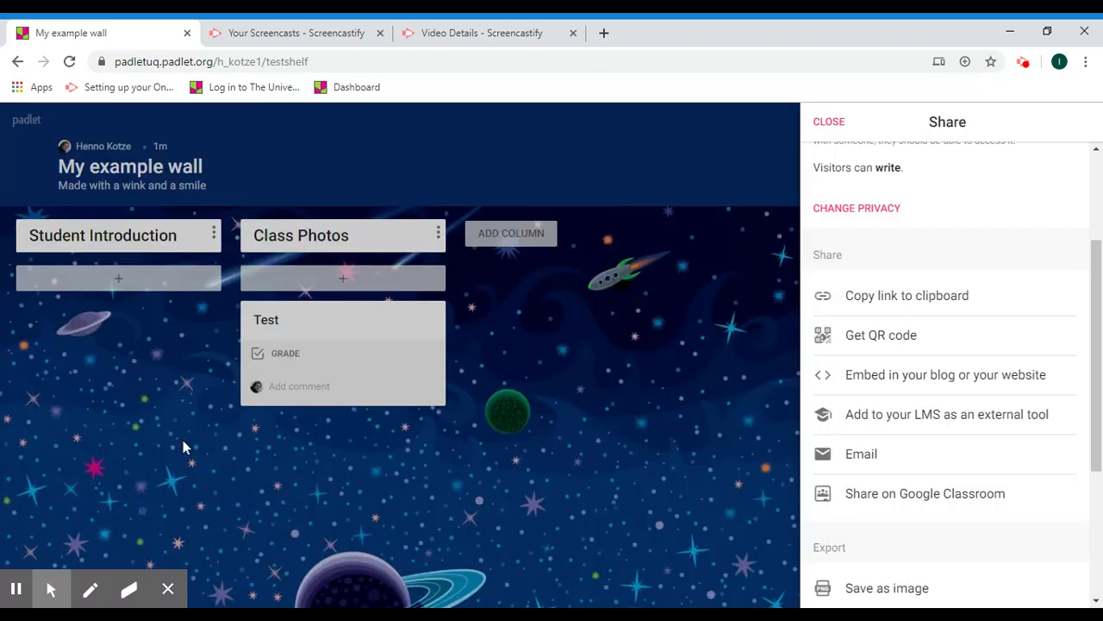
left_click(835, 125)
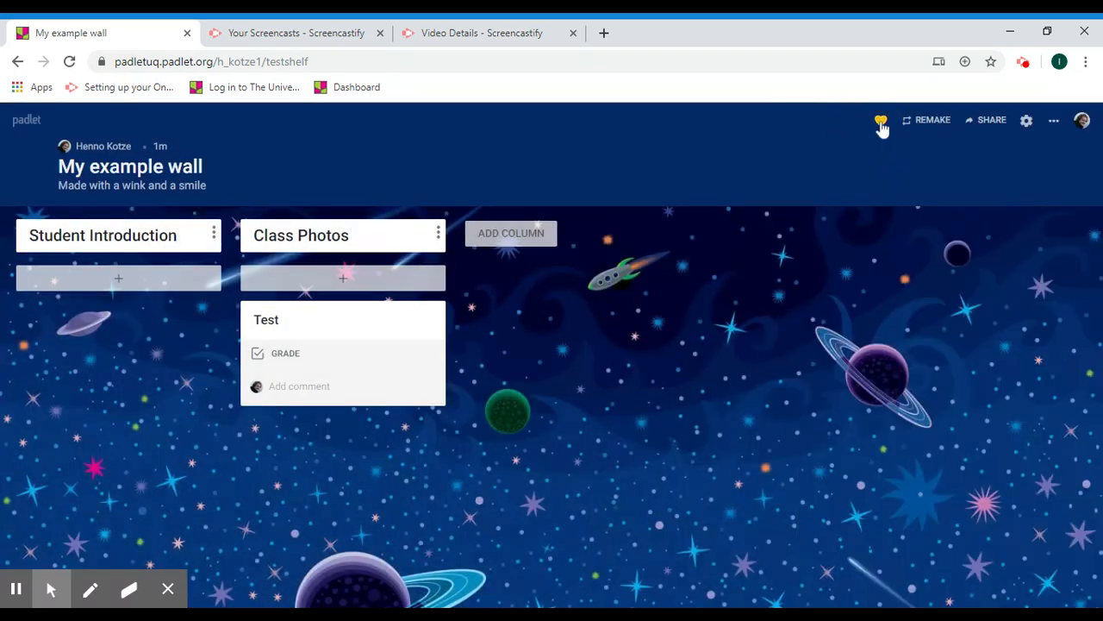
- Open My example wall in a new tab from the Padlet dashboard
left_click(27, 121)
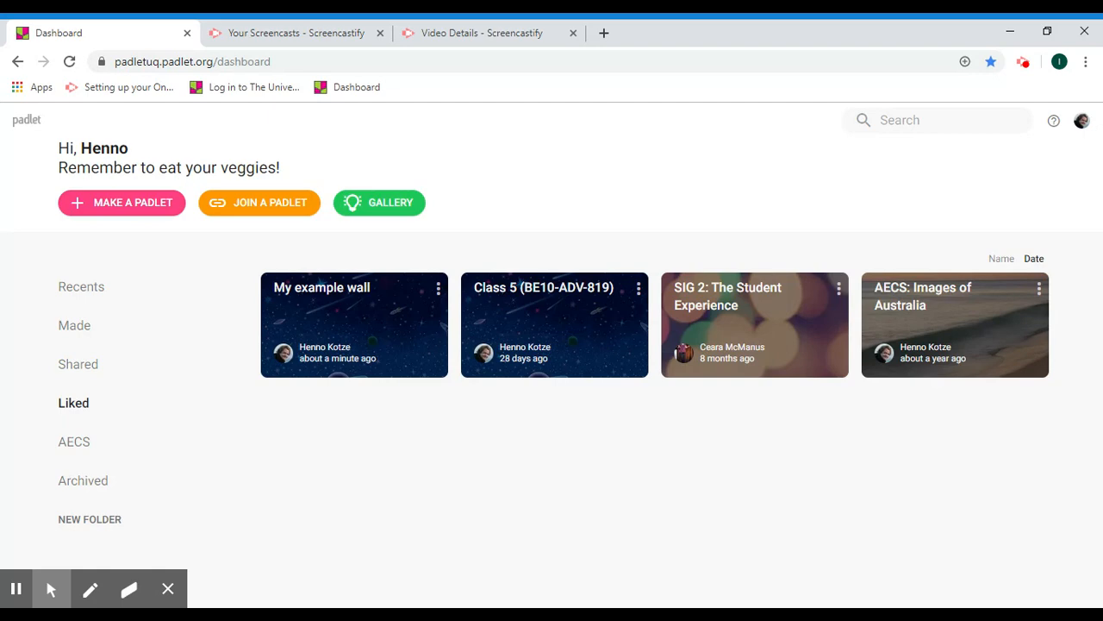
left_click(377, 334)
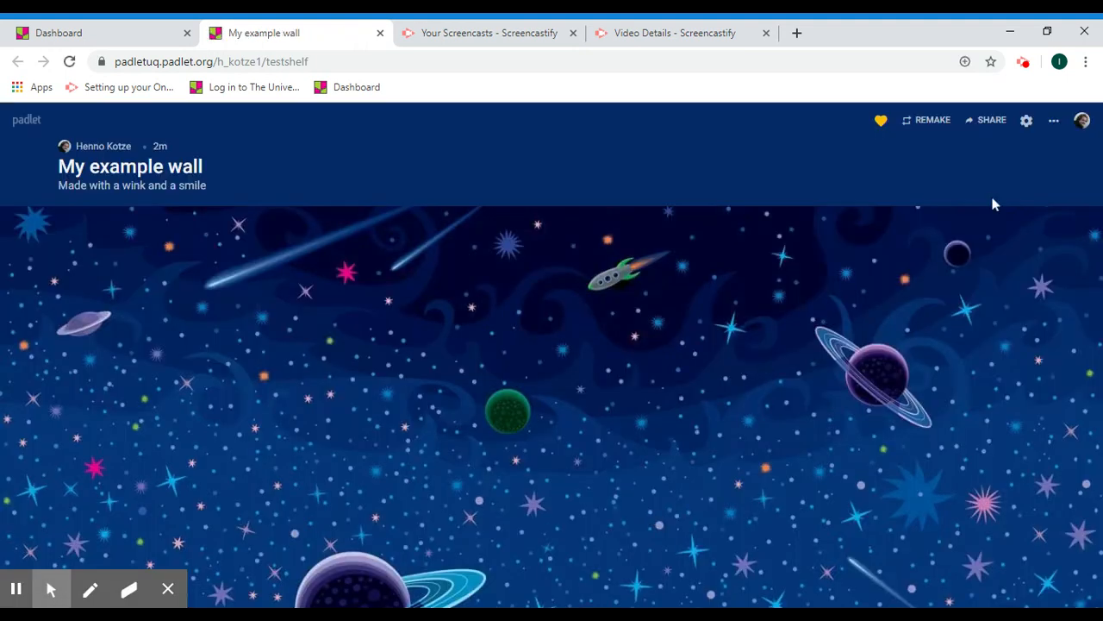
- Open the Add Members panel from the wall's Share options
left_click(992, 120)
scroll(943, 367, "down", 1)
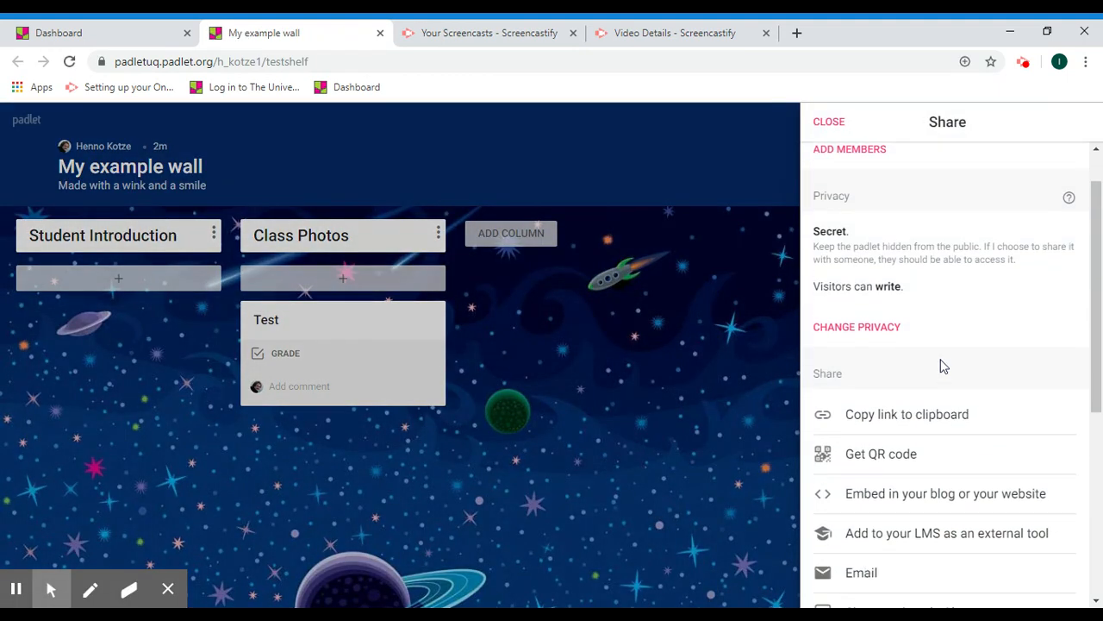
scroll(943, 366, "up", 1)
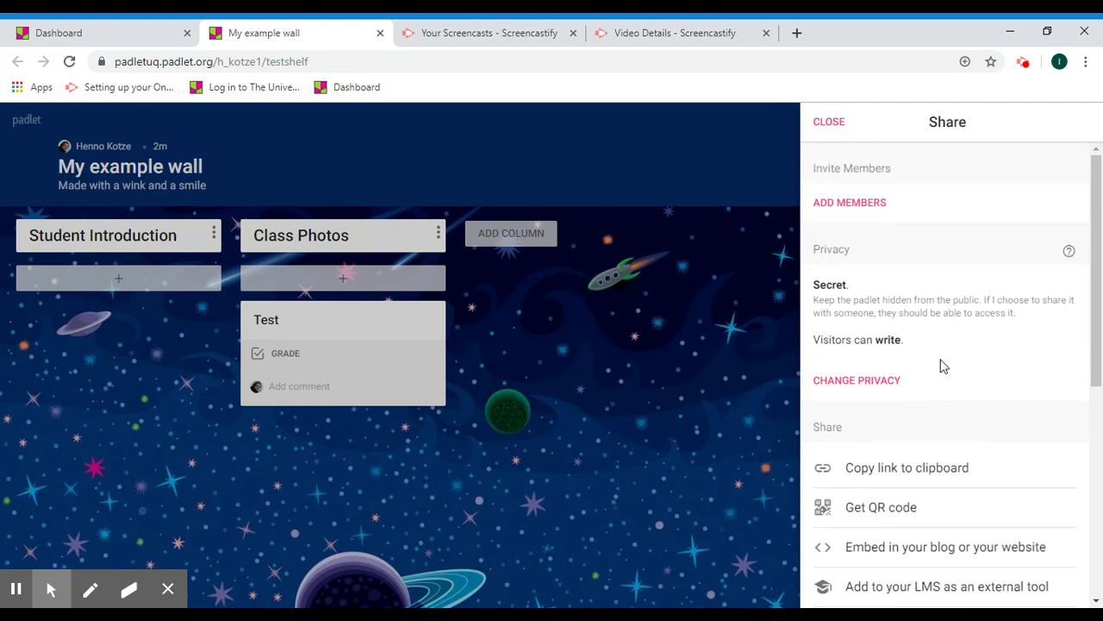
left_click(864, 206)
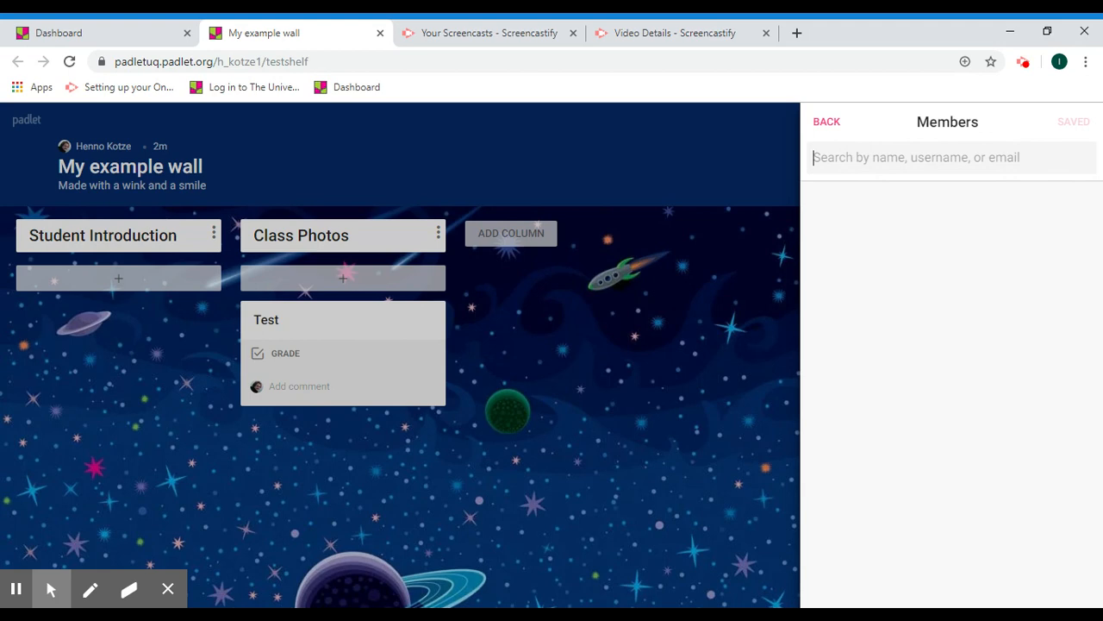
- Search for the person by first name until five matching accounts are listed
type("uq")
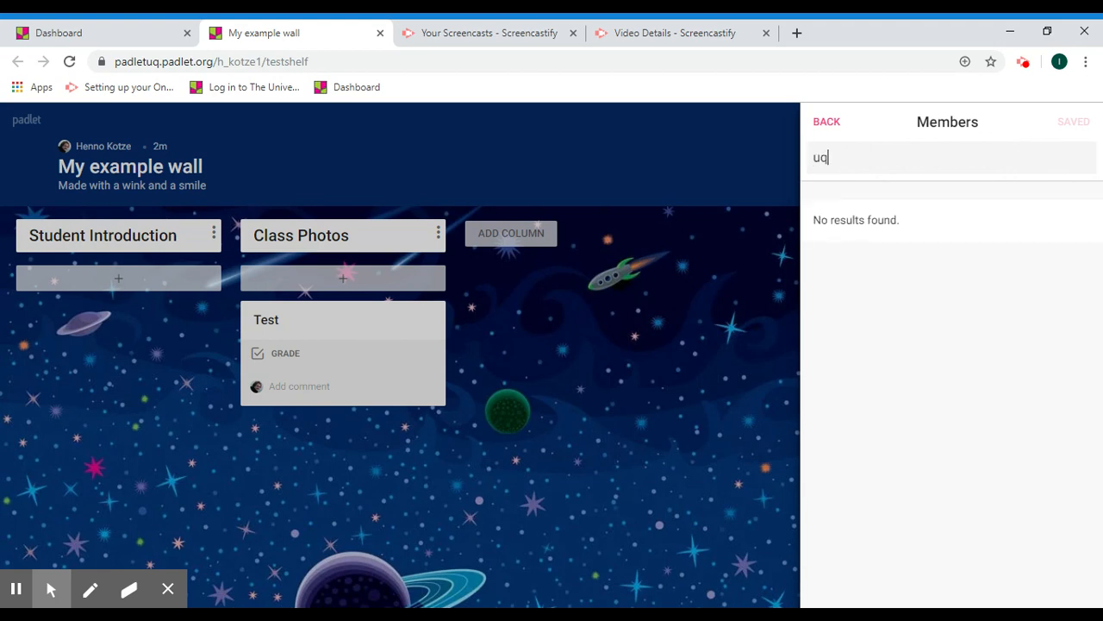
type("sferps")
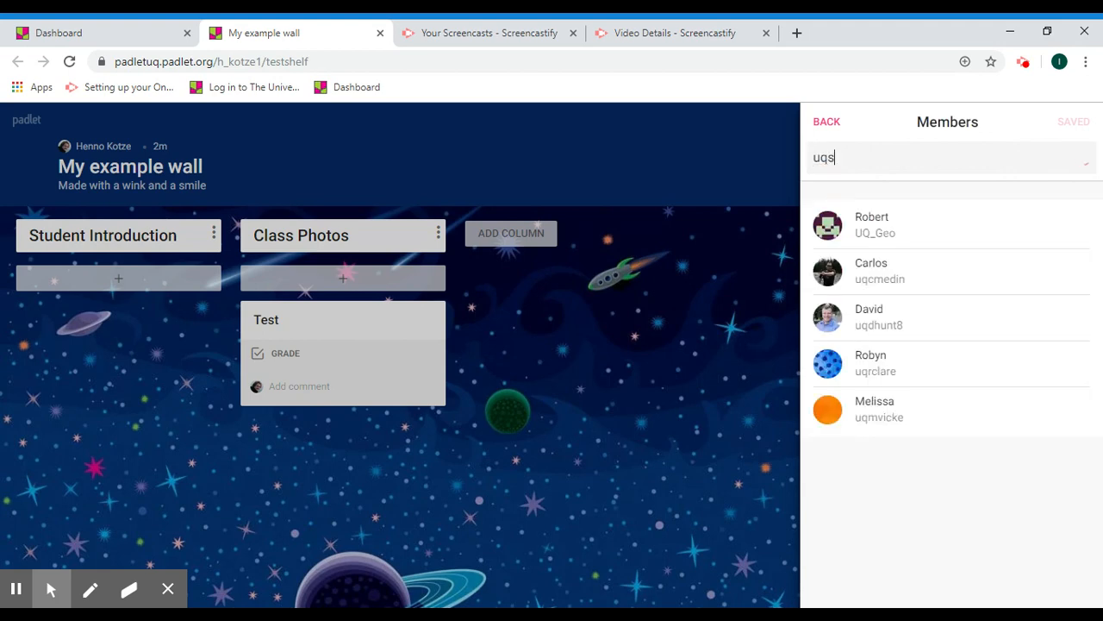
key("BackSpace")
key("BackSpace")
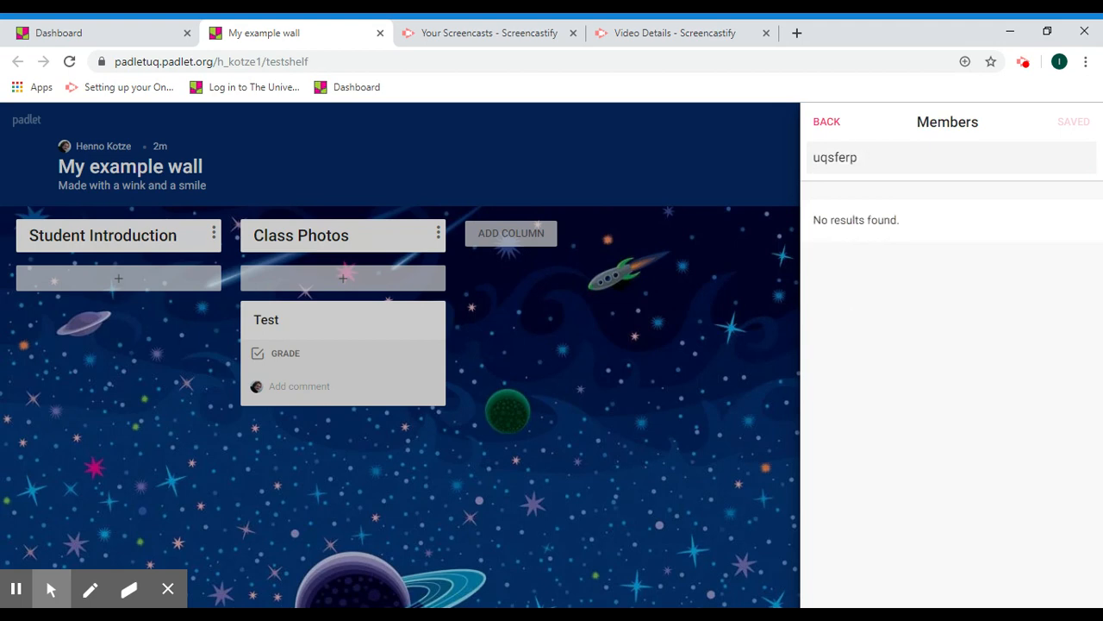
type("os")
key("BackSpace")
key("BackSpace")
key("BackSpace")
key("BackSpace")
key("BackSpace")
key("BackSpace")
key("BackSpace")
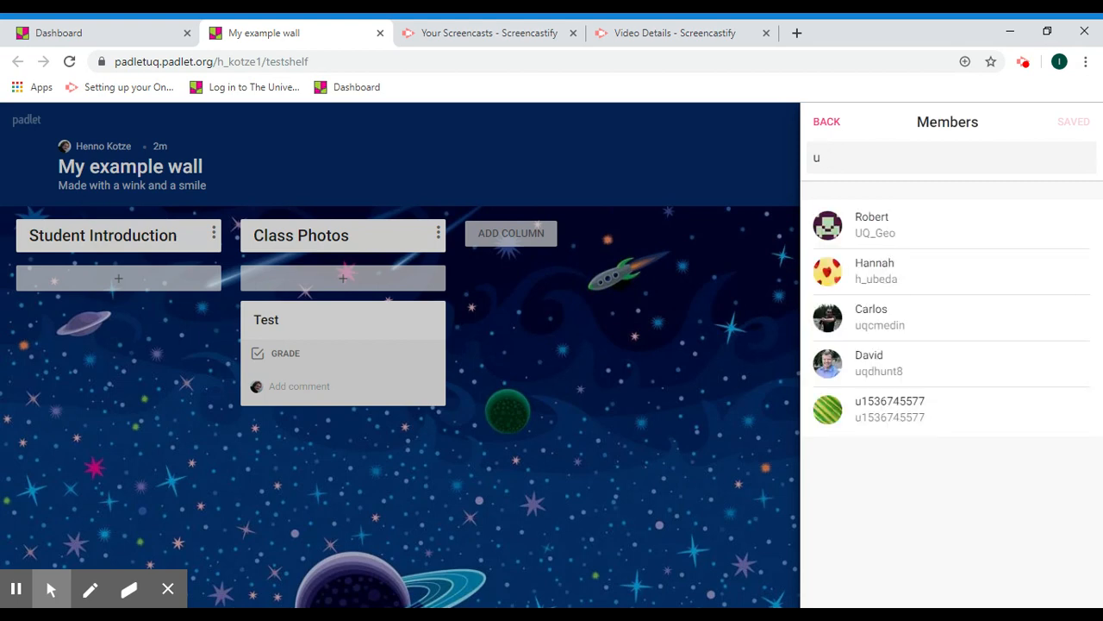
key("BackSpace")
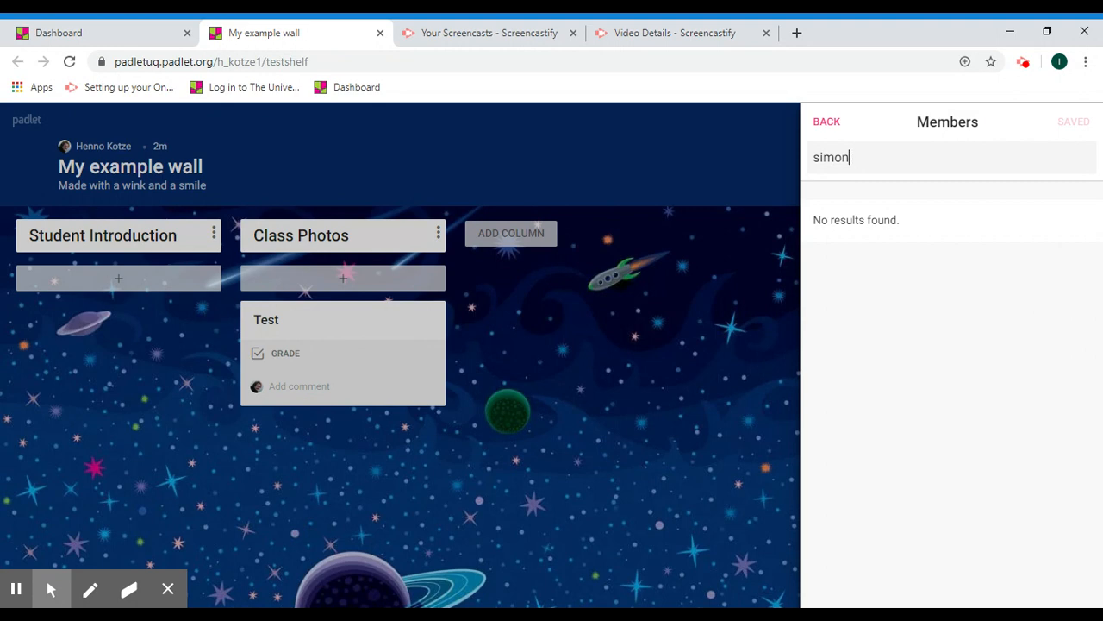
type("f")
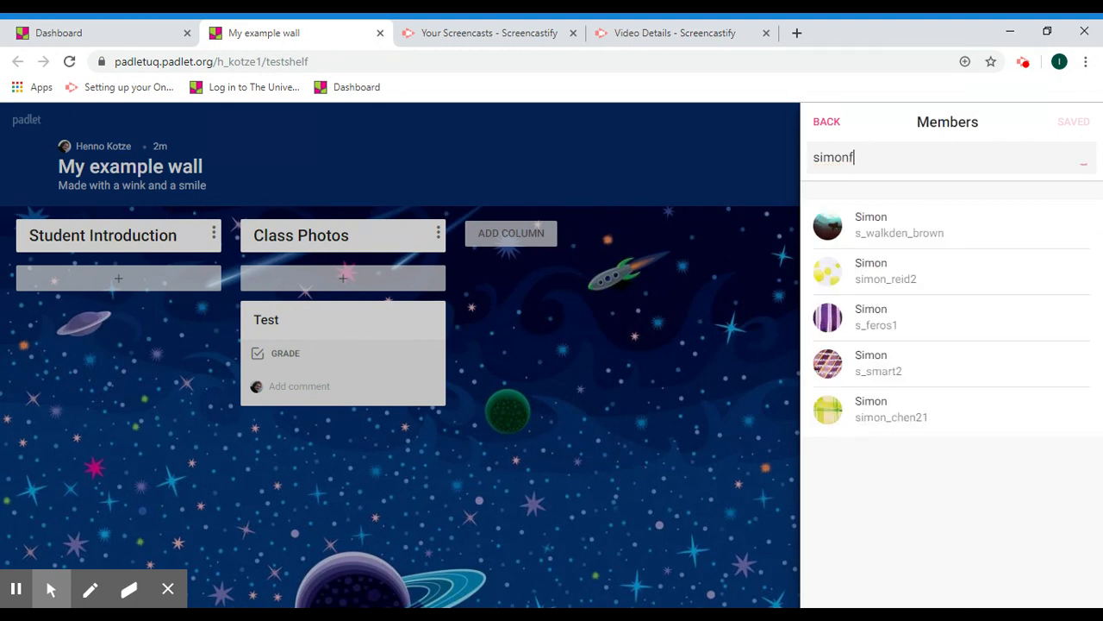
key("BackSpace")
- Add the found account as a member with Can edit permission, keeping the unsaved changes
left_click(878, 316)
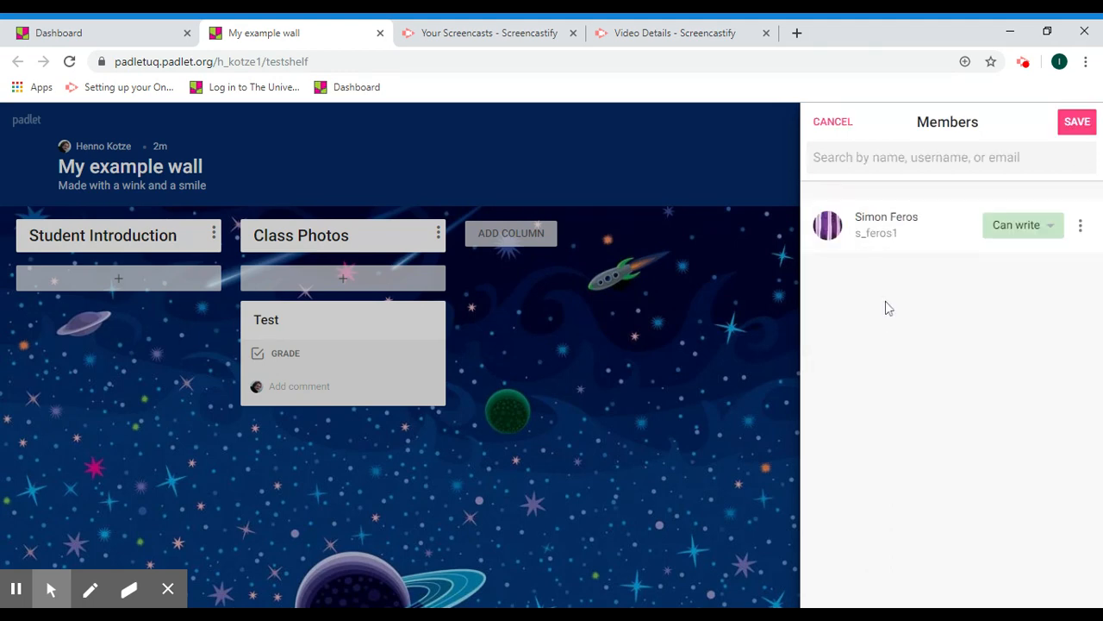
left_click(1051, 227)
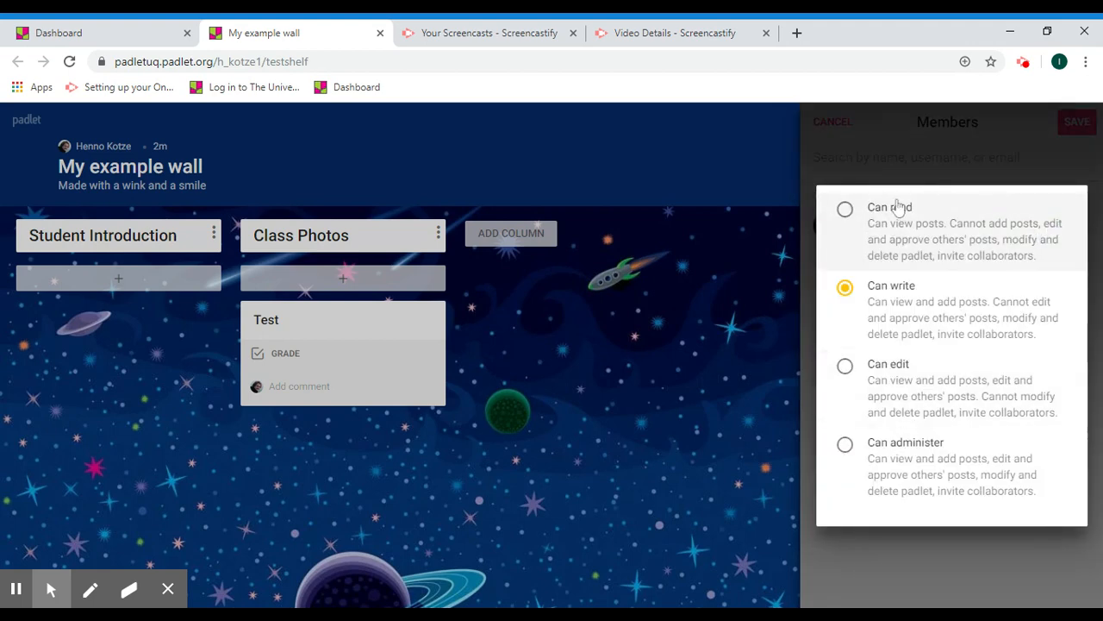
left_click(877, 400)
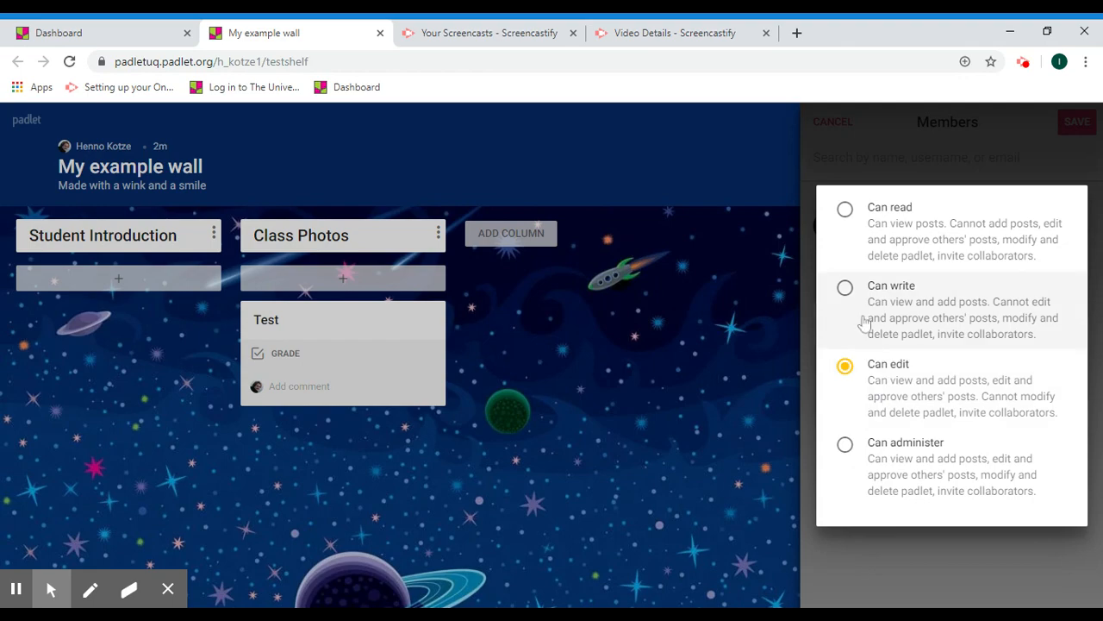
left_click(732, 328)
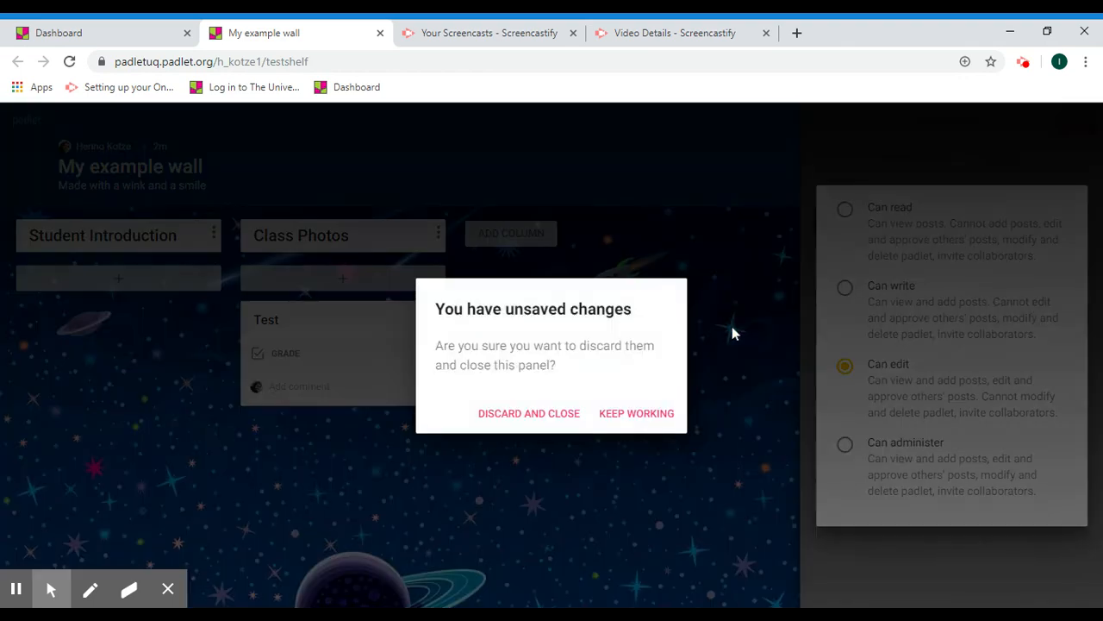
left_click(605, 413)
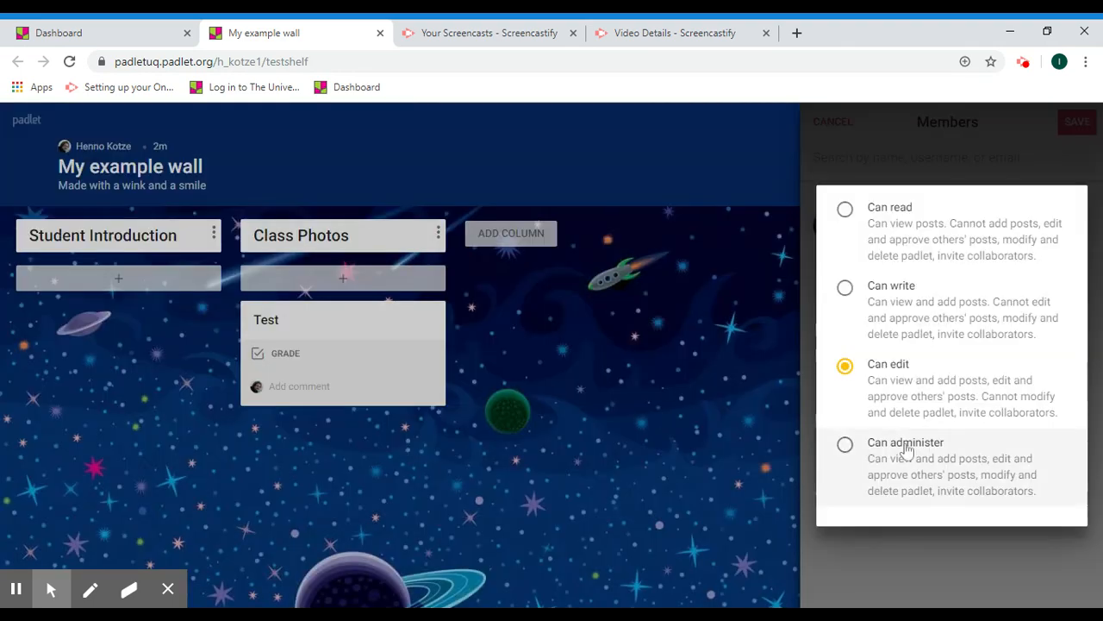